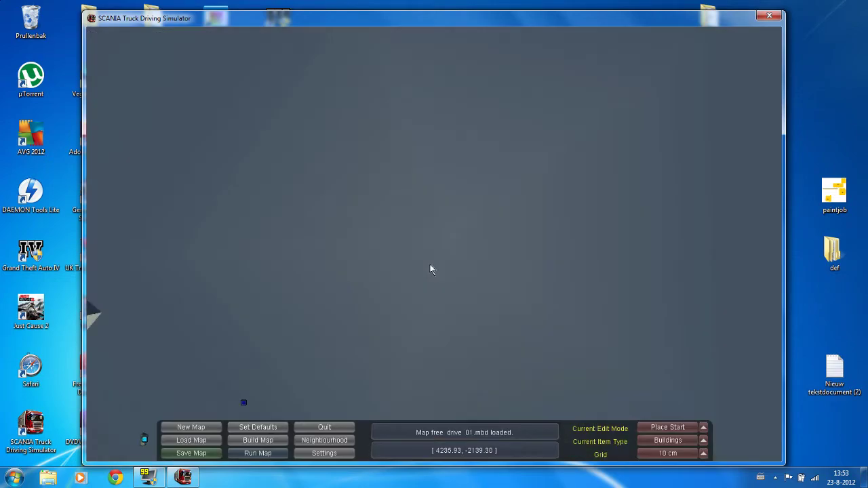
Examine the existing road bridge over the river near the car park, from above and in the 3D view
right_click_drag(425, 264, 432, 204)
right_click_drag(329, 275, 442, 133)
right_click_drag(209, 372, 602, 72)
right_click_drag(361, 154, 444, 281)
key("Down")
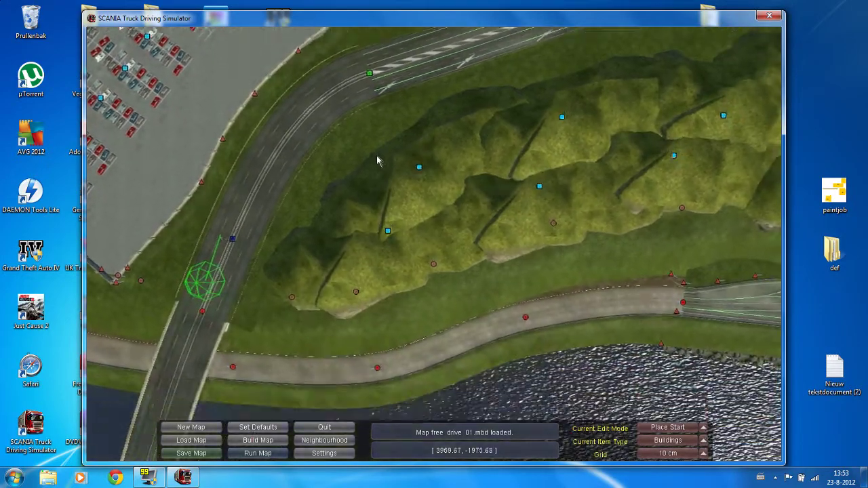
key("Down")
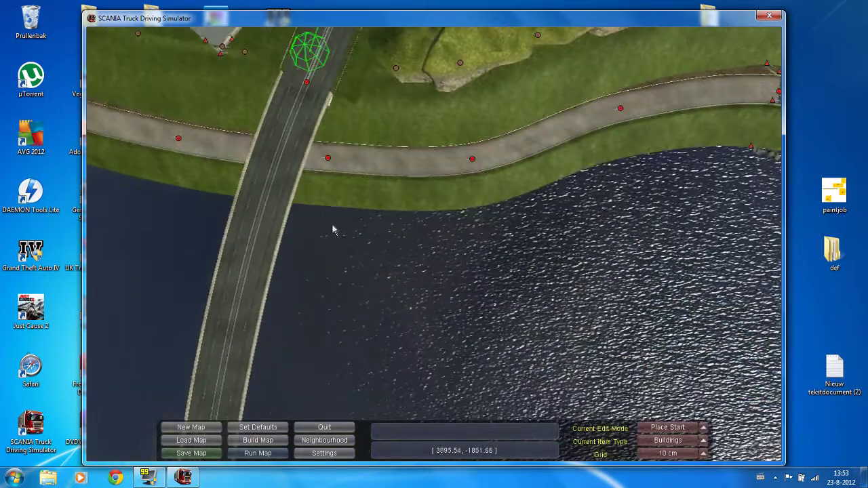
key("Down")
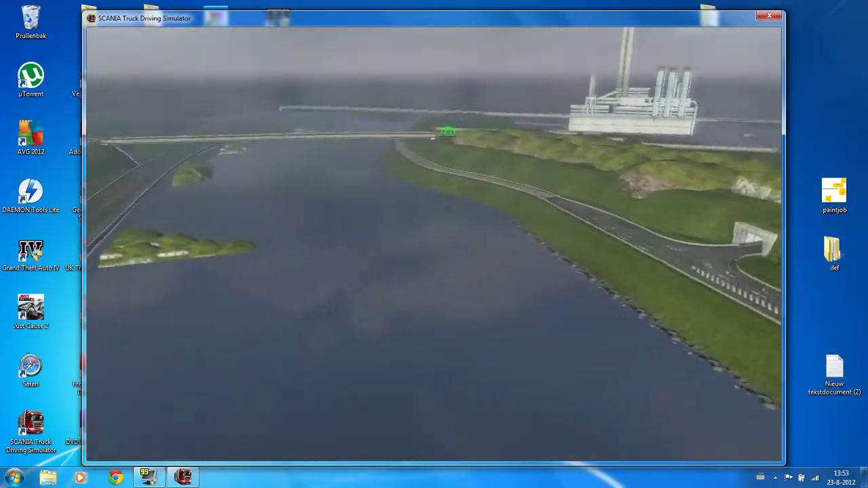
key("Escape")
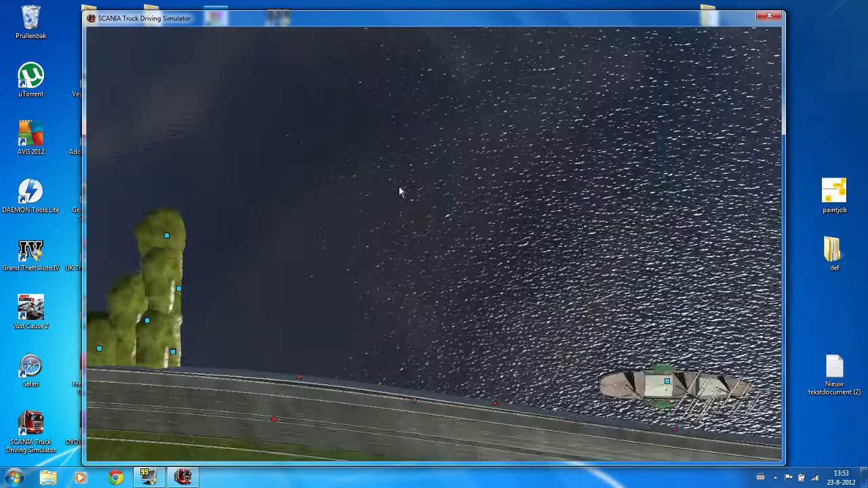
Inspect the river crossings on the map, from the moored ship to the wide road bridge at the western map edge
right_click_drag(384, 202, 494, 209)
scroll(495, 213, "down", 5)
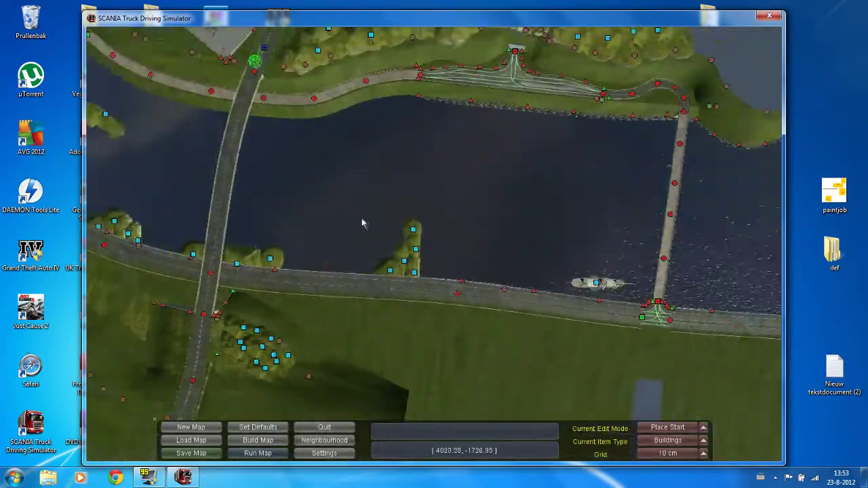
right_click_drag(320, 227, 528, 215)
right_click_drag(352, 177, 536, 349)
scroll(475, 317, "up", 2)
right_click_drag(410, 285, 446, 204)
scroll(562, 326, "up", 3)
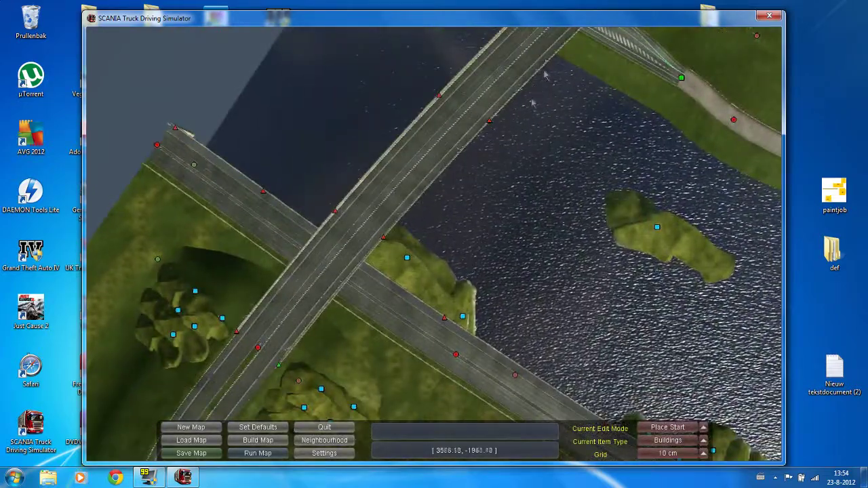
right_click_drag(518, 109, 433, 150)
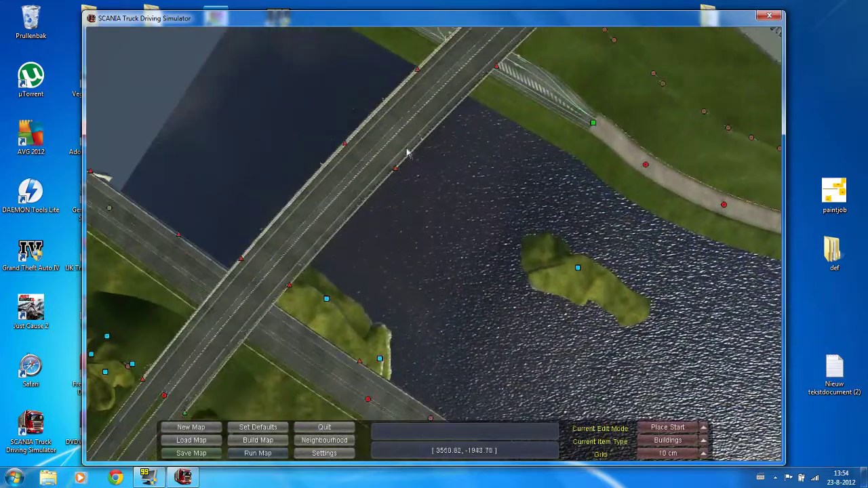
right_click_drag(485, 237, 366, 180)
right_click_drag(572, 272, 434, 167)
right_click_drag(419, 221, 335, 169)
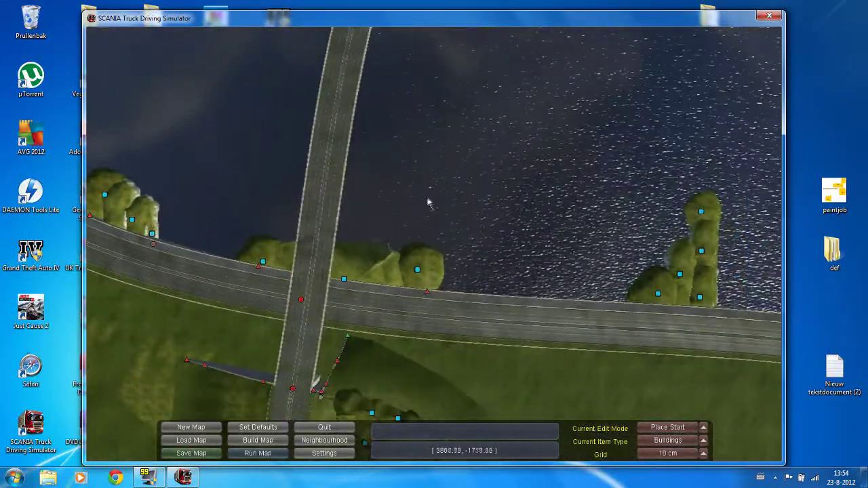
Survey the open water east of the narrow bridge beside the moored ship as a site for a new crossing
right_click_drag(532, 204, 324, 192)
right_click_drag(583, 200, 293, 243)
right_click_drag(574, 250, 368, 210)
right_click_drag(395, 122, 341, 257)
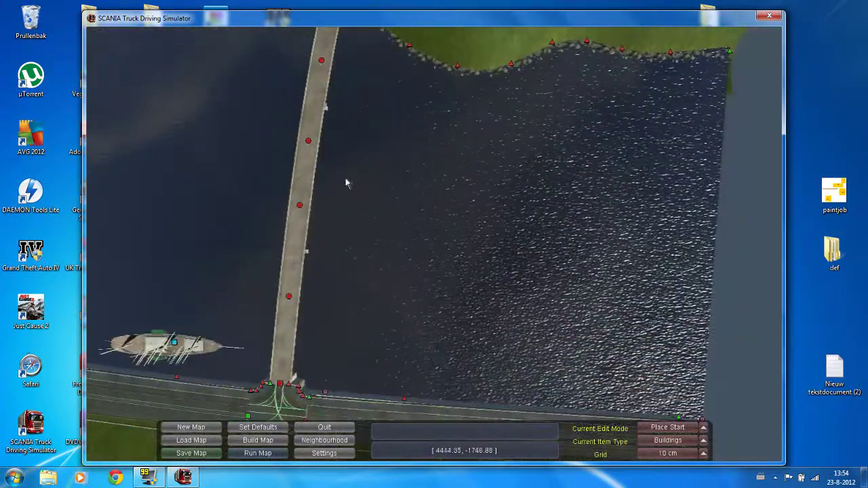
right_click_drag(476, 247, 371, 153)
right_click_drag(230, 147, 244, 270)
left_click(190, 293)
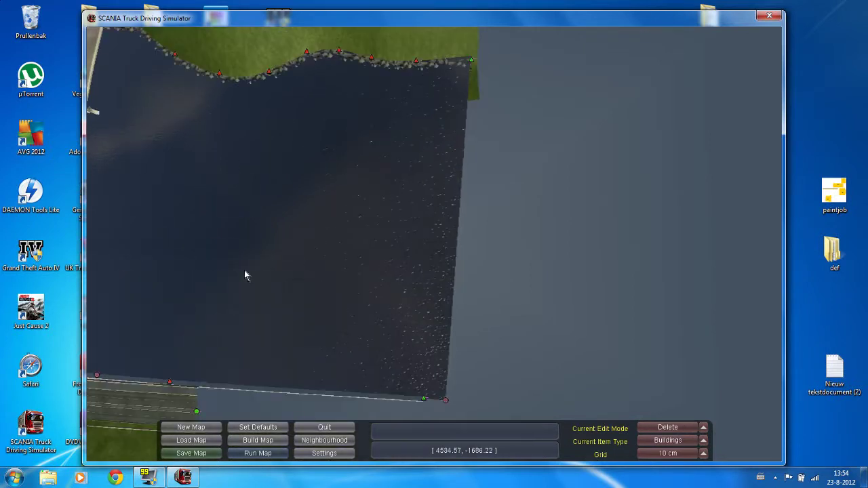
right_click_drag(305, 145, 295, 253)
right_click_drag(329, 294, 334, 140)
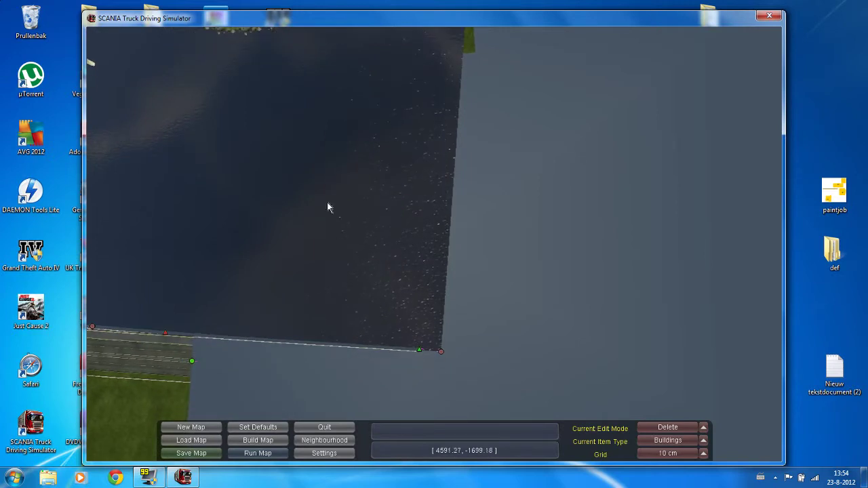
Draw a new Road item about 311 m long from the grassy bank across the water to beyond the opposite shore
key("n")
right_click_drag(284, 229, 280, 329)
key("r")
left_click(191, 30)
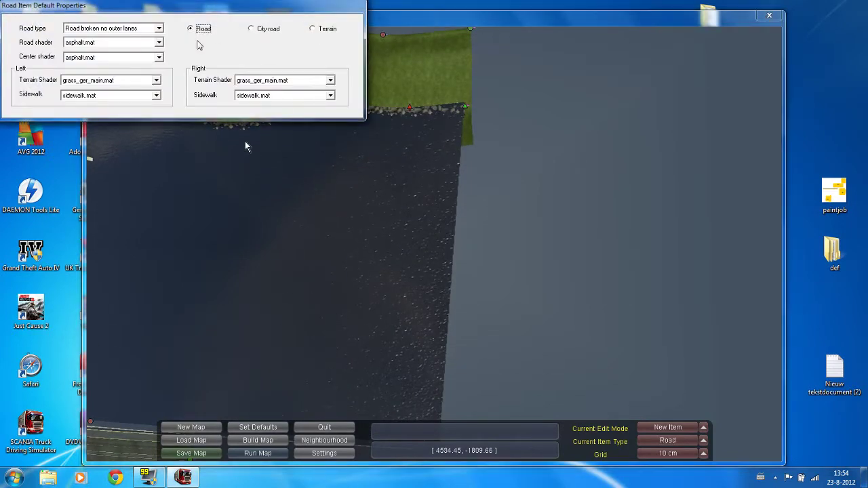
left_click(257, 174)
right_click_drag(247, 222, 381, 198)
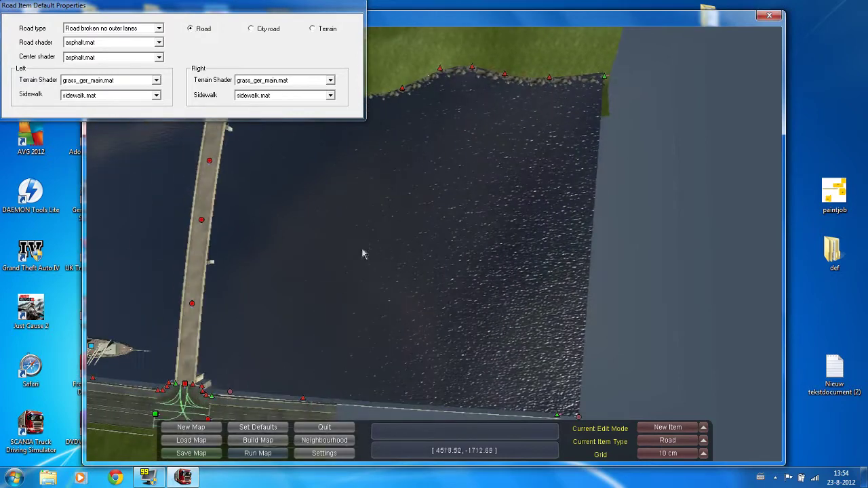
right_click_drag(332, 318, 341, 236)
right_click_drag(285, 318, 362, 273)
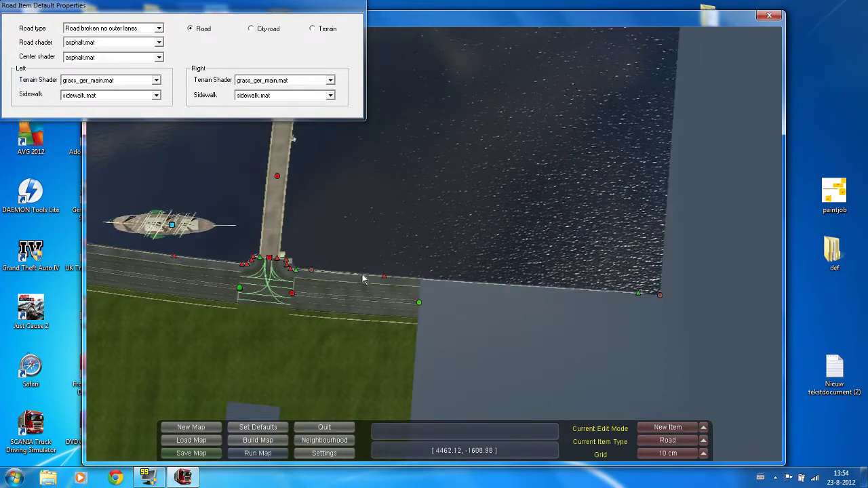
right_click_drag(509, 122, 386, 267)
right_click_drag(441, 176, 402, 238)
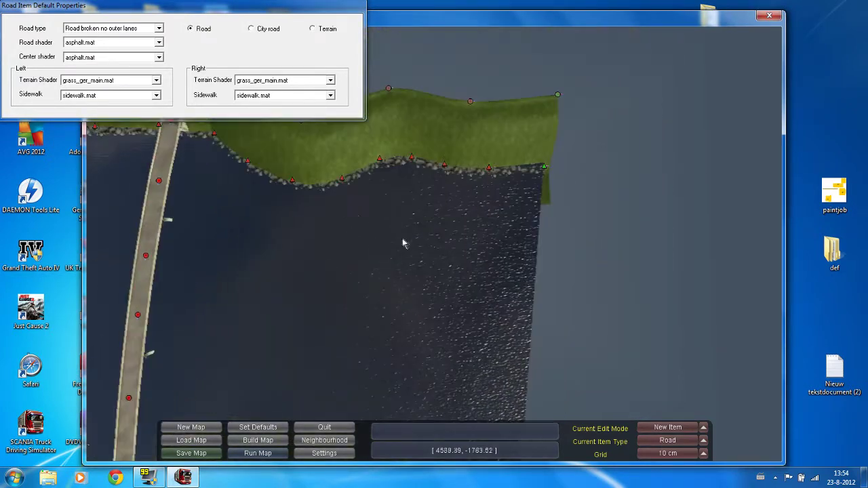
key("Down")
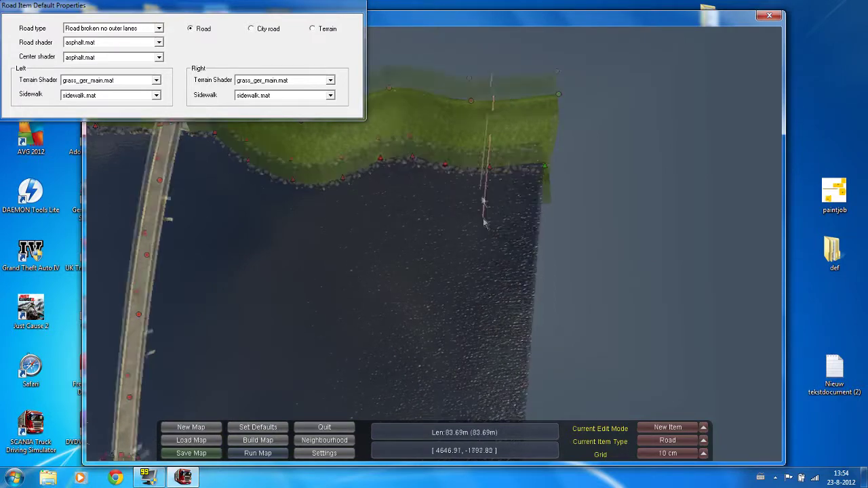
left_click(459, 393)
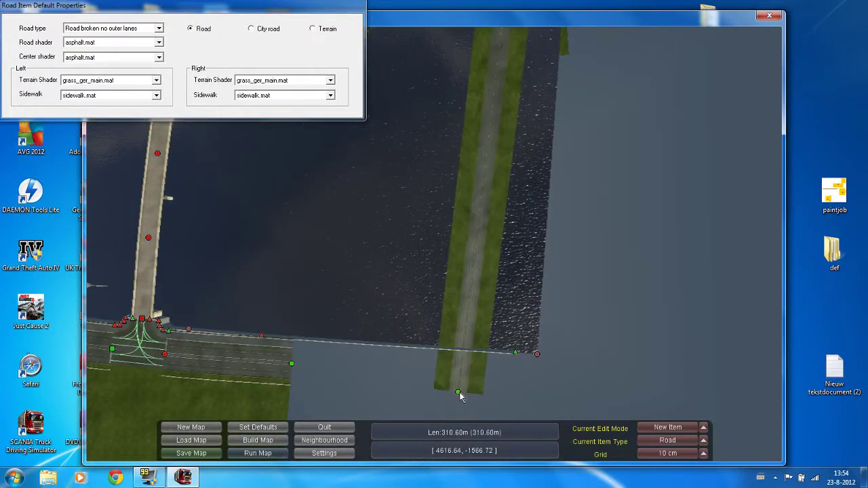
Check the new road in the 3D view and delete it
key("p")
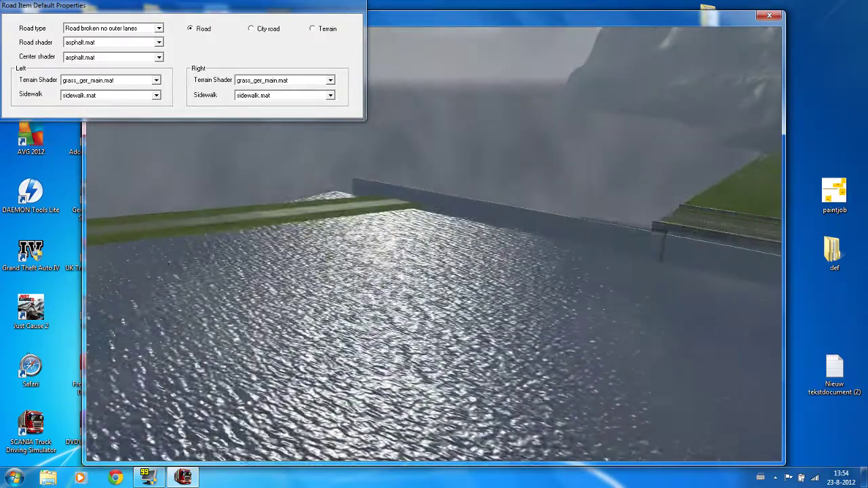
key("space")
right_click_drag(501, 207, 476, 211)
key("d")
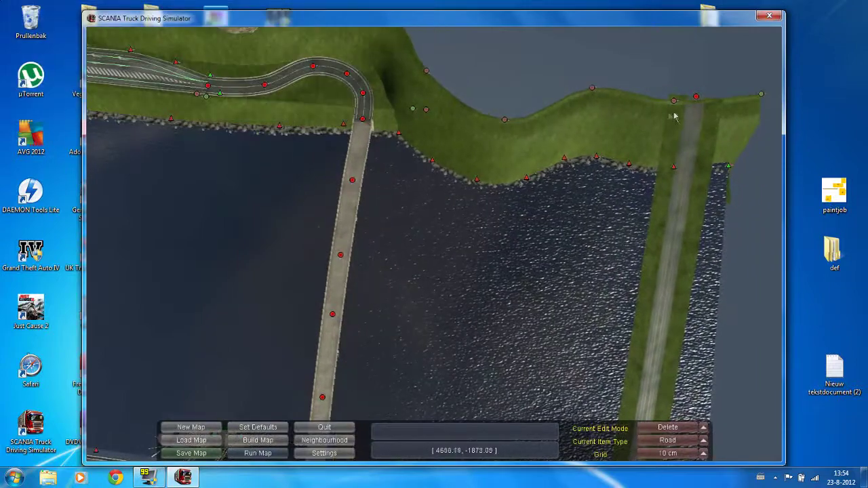
left_click(694, 101)
Draw a replacement road about 309 m long from the grassy bank across the water and check it in 3D
key("n")
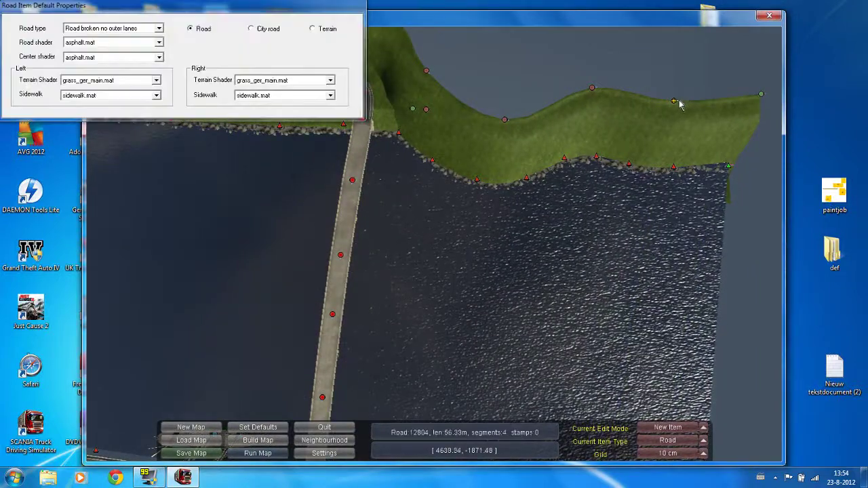
left_click(673, 101)
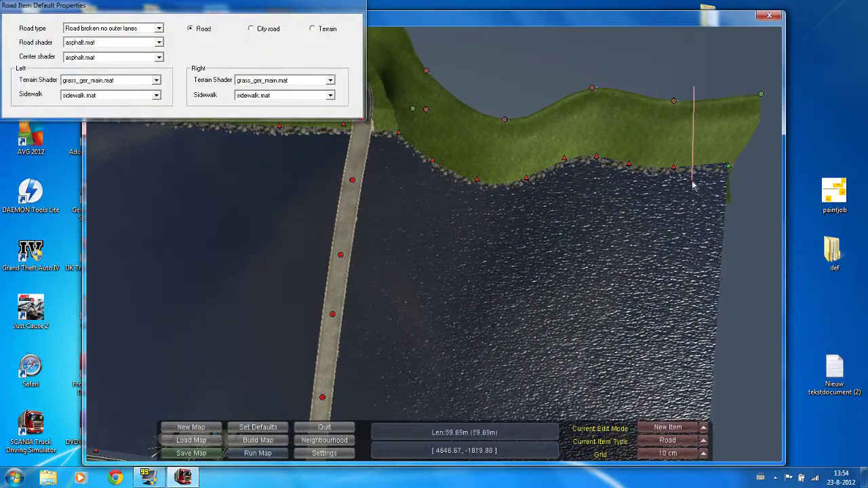
right_click_drag(700, 294, 669, 84)
left_click(617, 332)
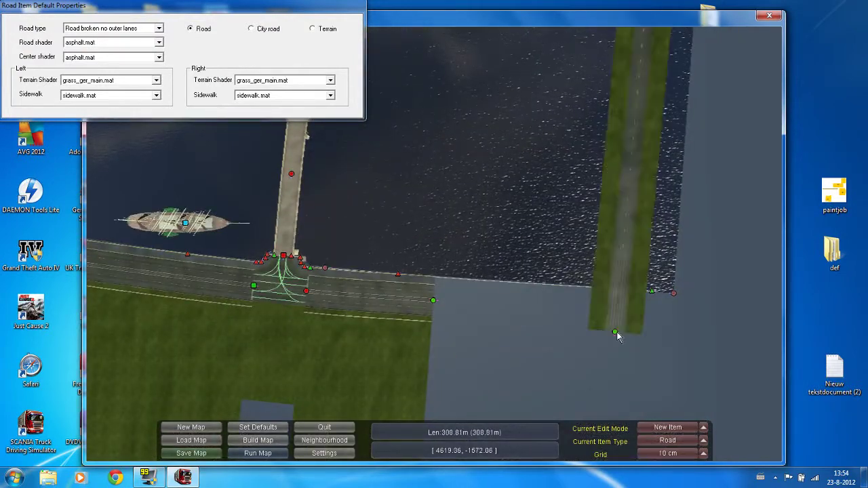
key("f")
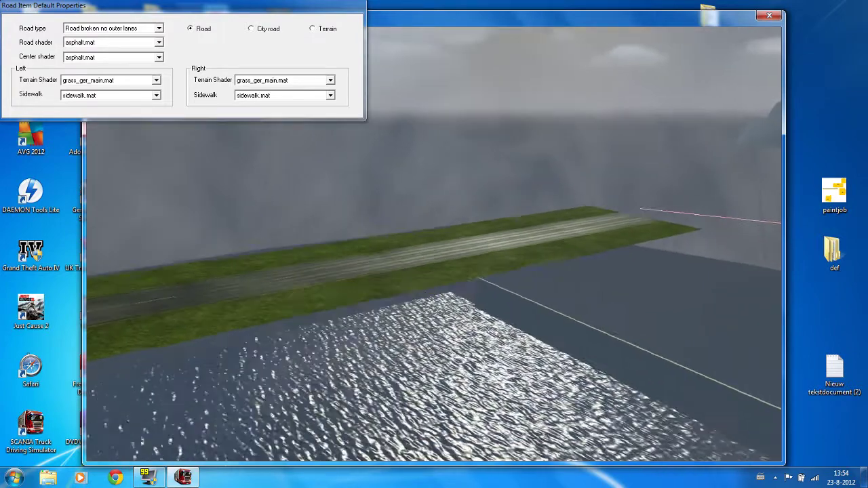
key("f")
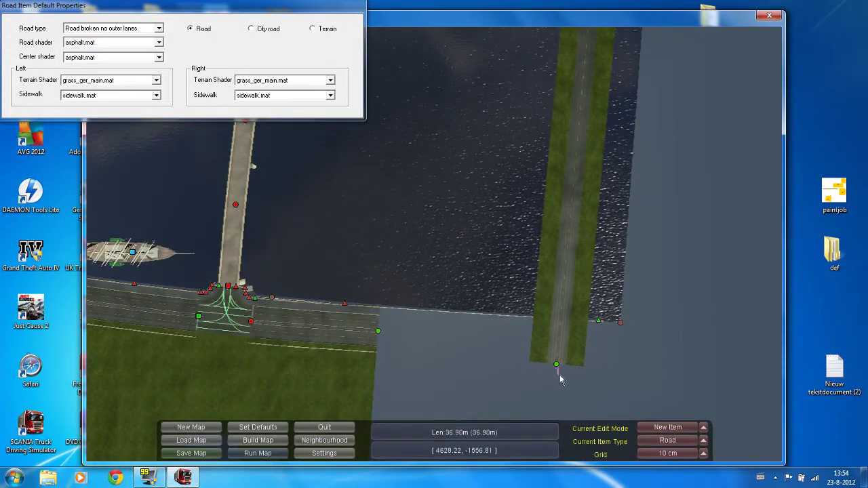
key("w")
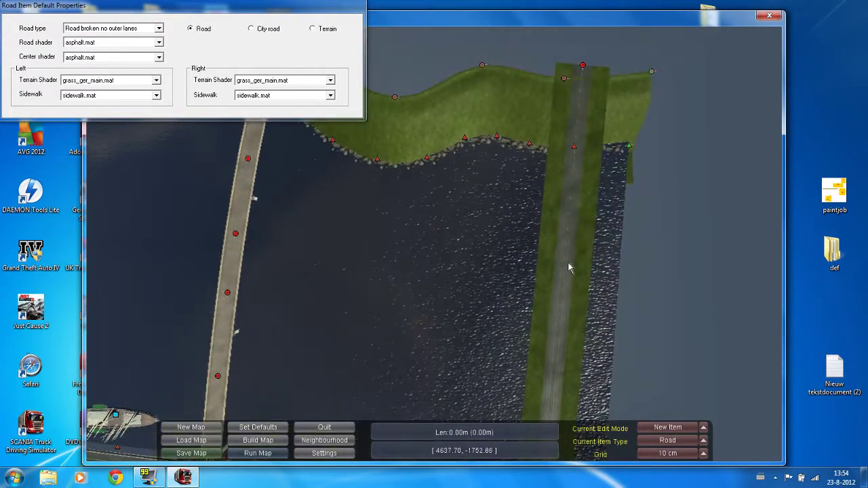
Open the new road's item properties and set the left and right quad counts to 0
key("e")
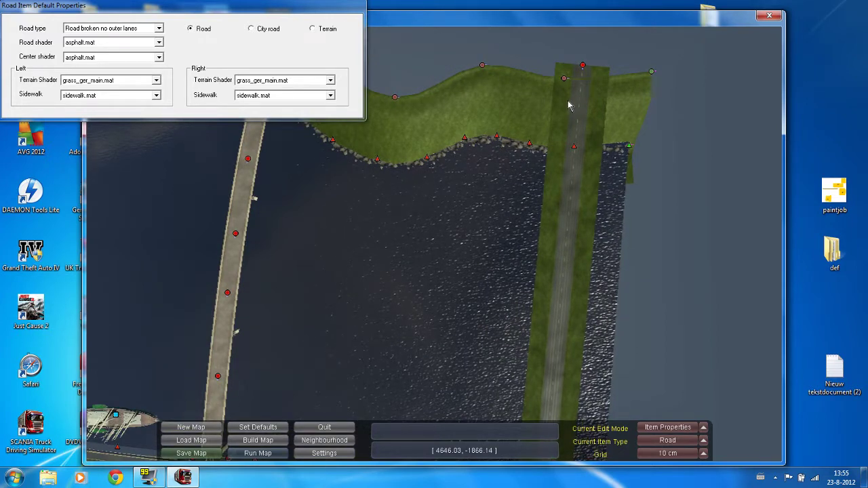
left_click(582, 71)
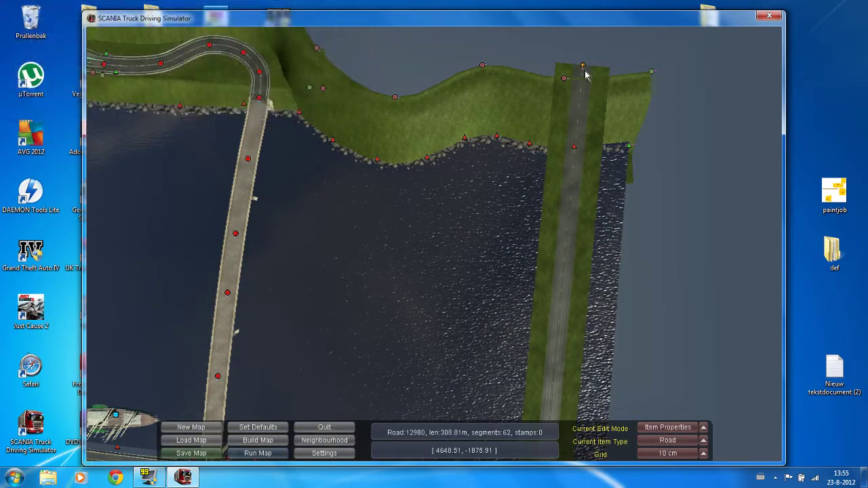
left_click_drag(230, 8, 279, 11)
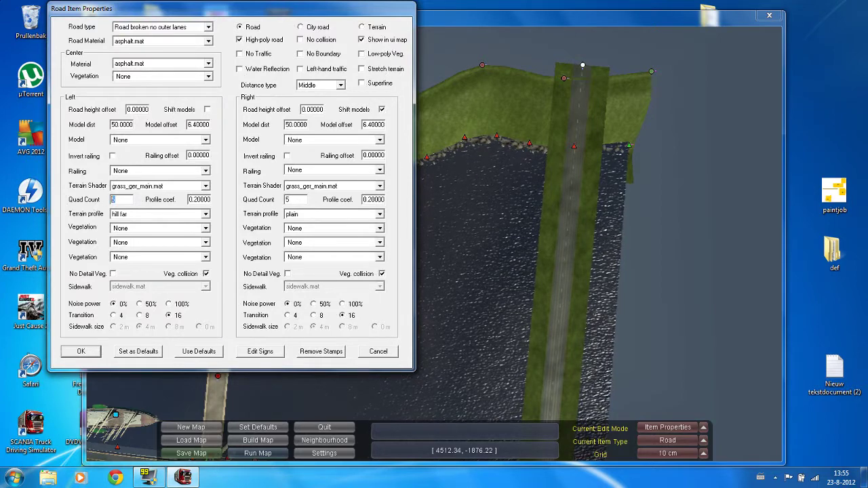
type("0")
left_click_drag(293, 200, 254, 207)
type("0")
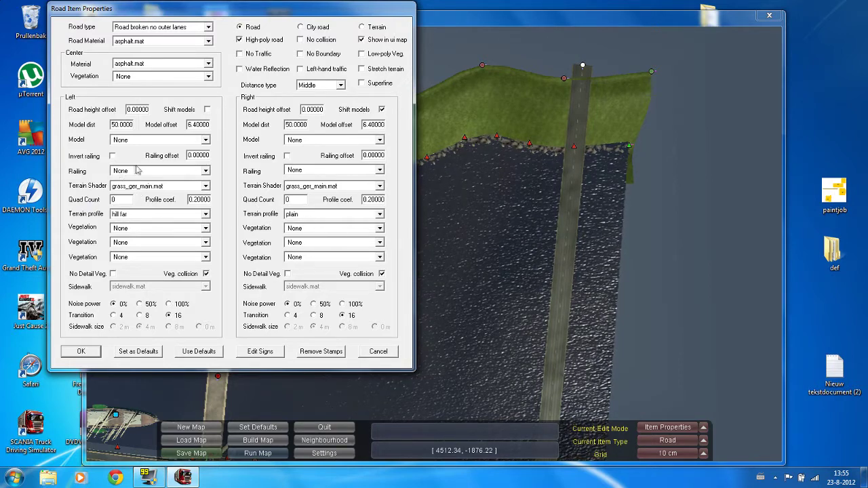
Set the road's left railing to bridge/simple_sidewalk_4m.pmd, apply the properties and inspect the bridge in 3D
left_click(175, 171)
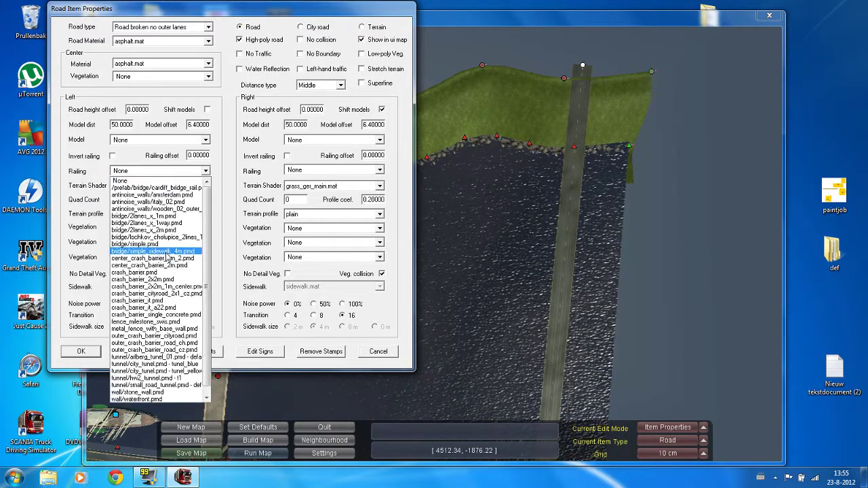
left_click(167, 252)
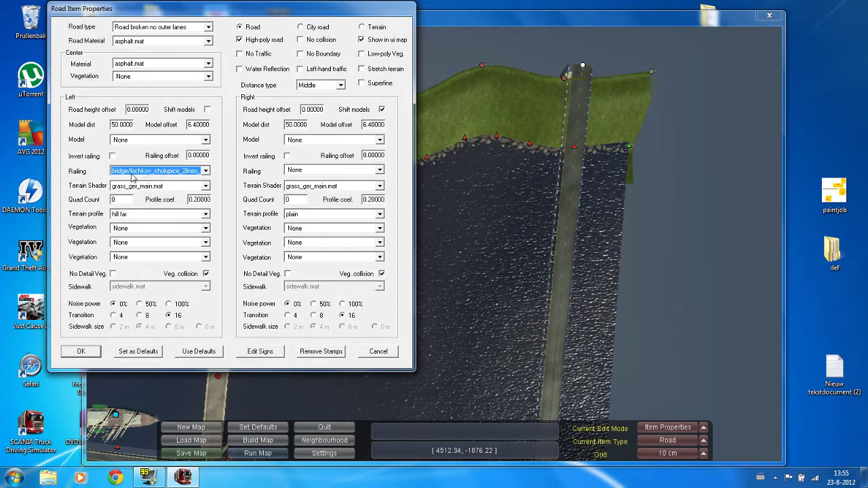
left_click(205, 172)
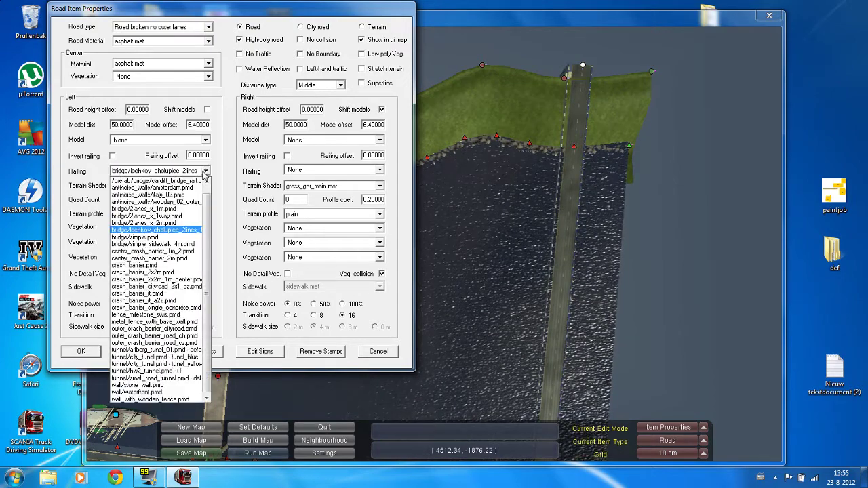
left_click(186, 224)
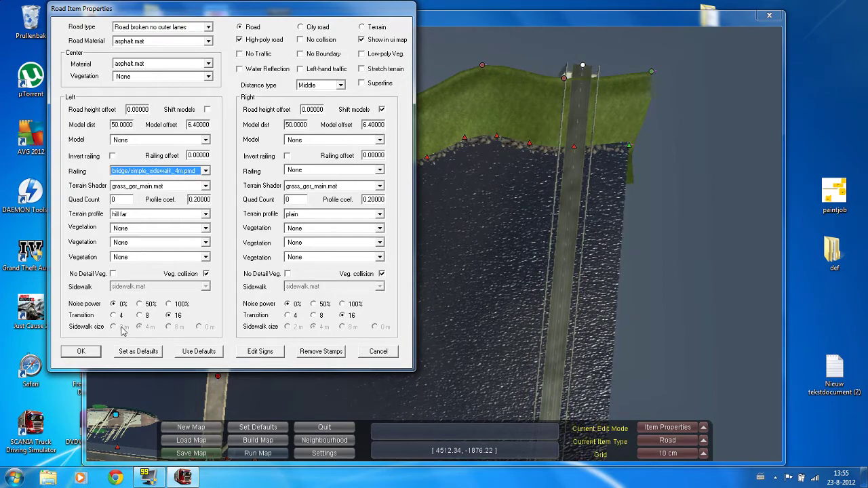
left_click(96, 355)
key("p")
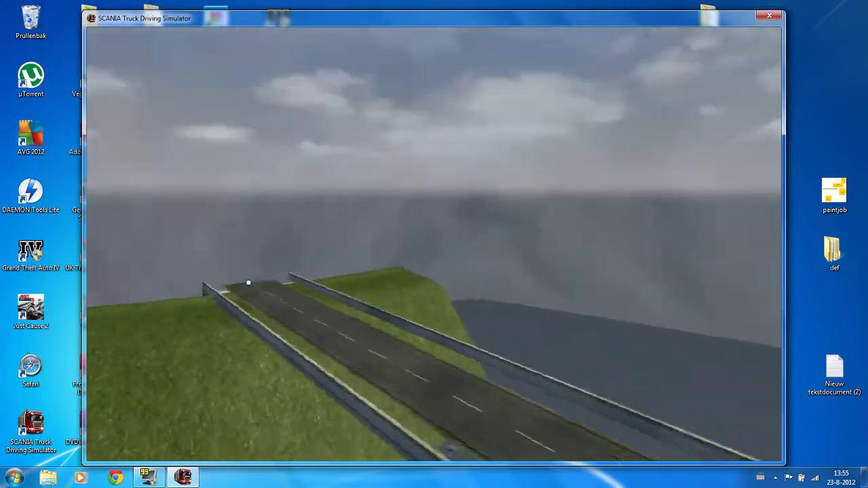
key("KP_8")
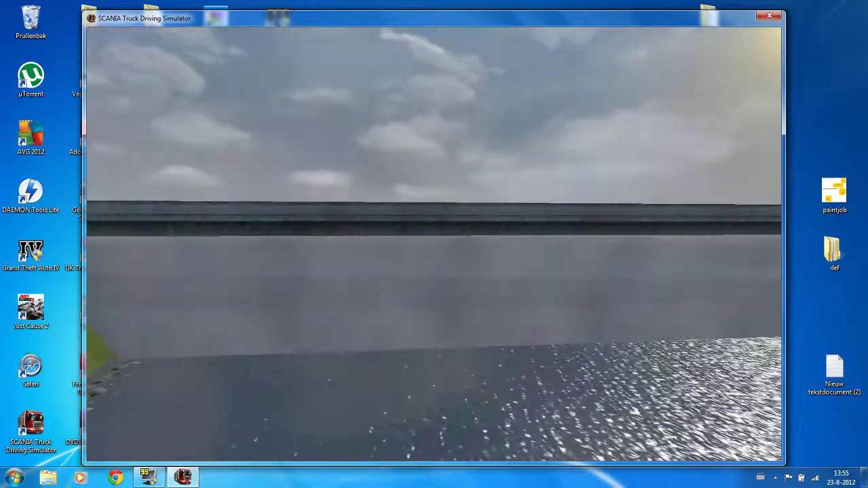
Inspect the bridge's side, underside and free end over the water in the 3D view
key("KP_8")
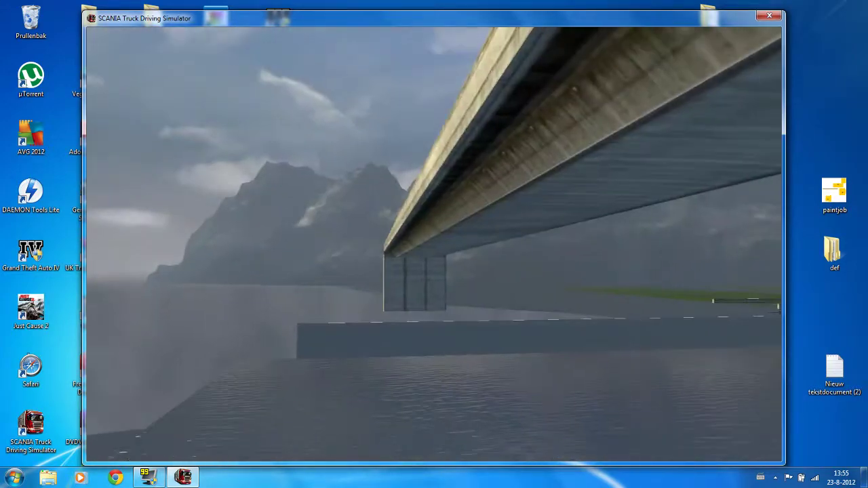
key("KP_4")
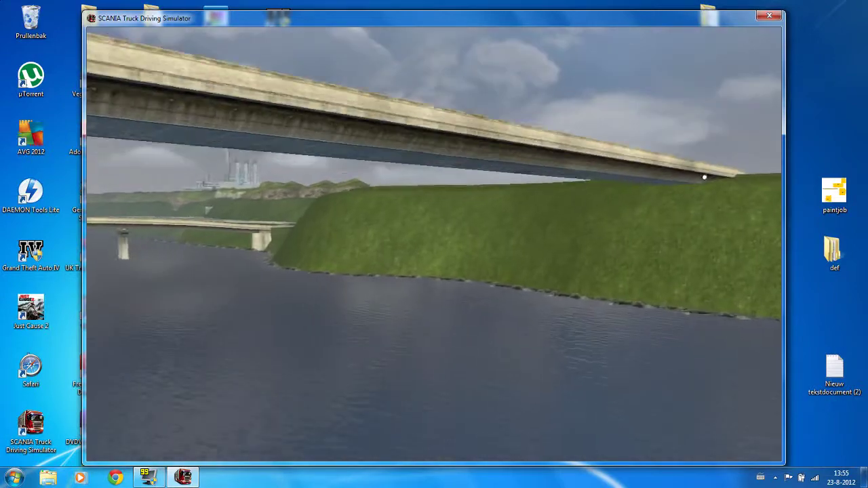
key("KP_8")
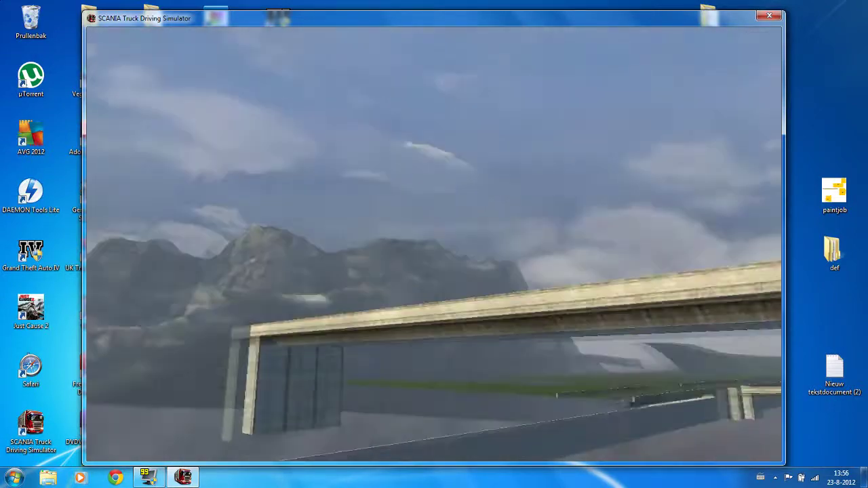
Change the bridge road from Road to City road in its item properties, apply it and check the result in 3D
key("p")
right_click_drag(237, 336, 254, 352)
right_click_drag(313, 206, 258, 319)
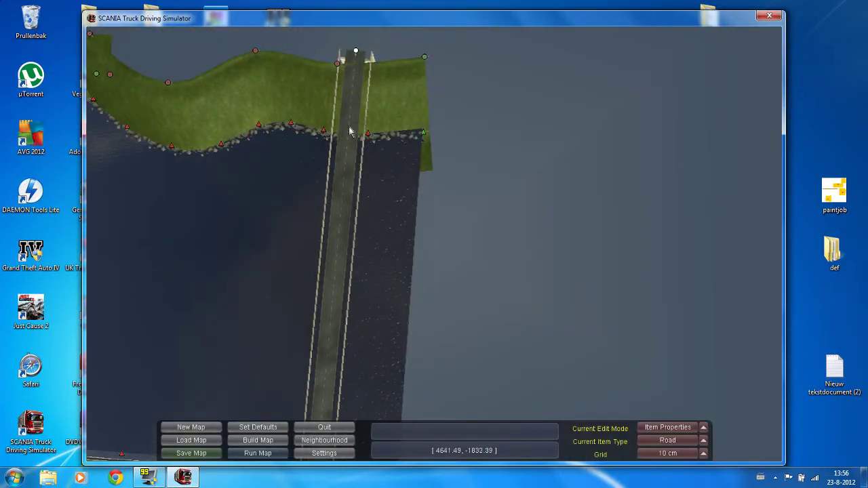
left_click(364, 73)
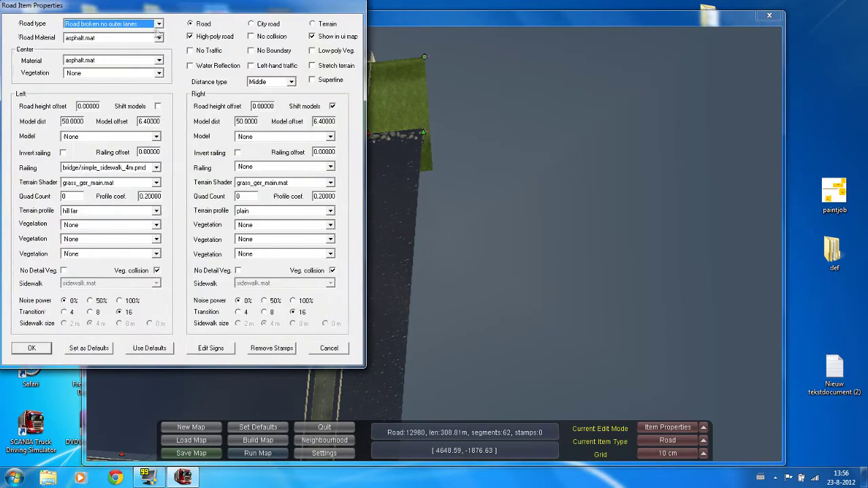
left_click(251, 23)
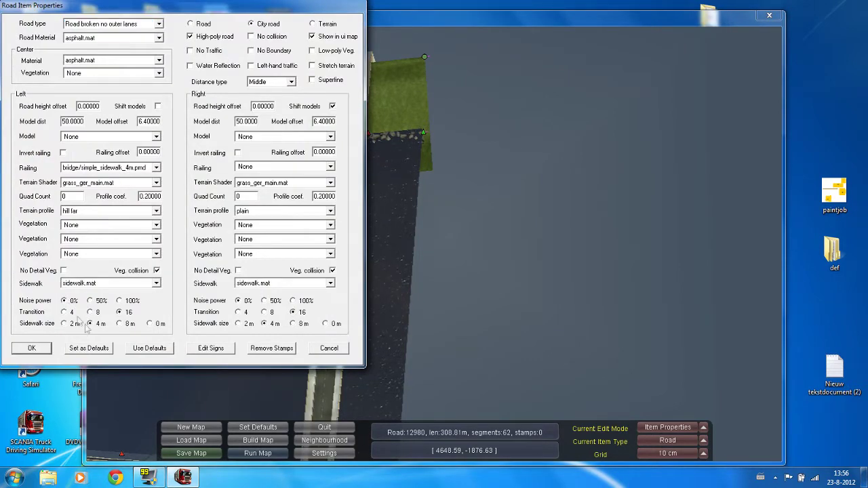
left_click(32, 350)
right_click_drag(171, 317, 218, 219)
key("p")
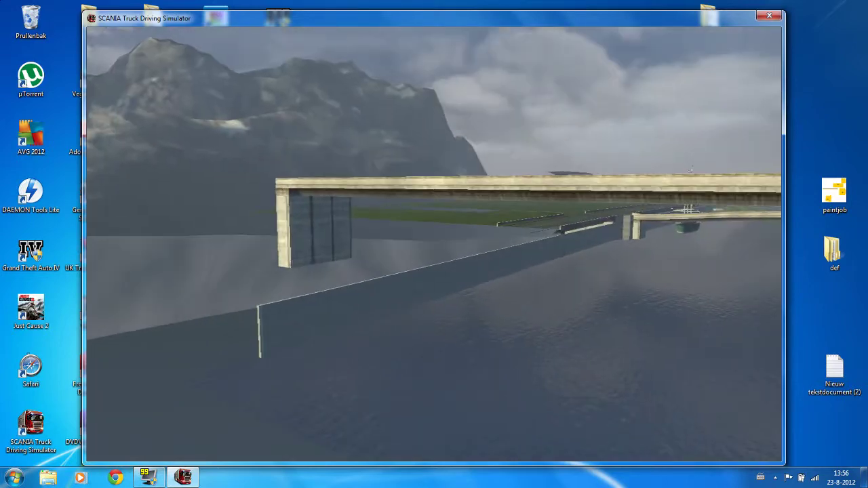
key("Escape")
Save the bridge road's item properties as the defaults for new roads and apply them
right_click_drag(251, 239, 273, 257)
middle_click_drag(274, 263, 331, 281)
middle_click_drag(214, 237, 267, 248)
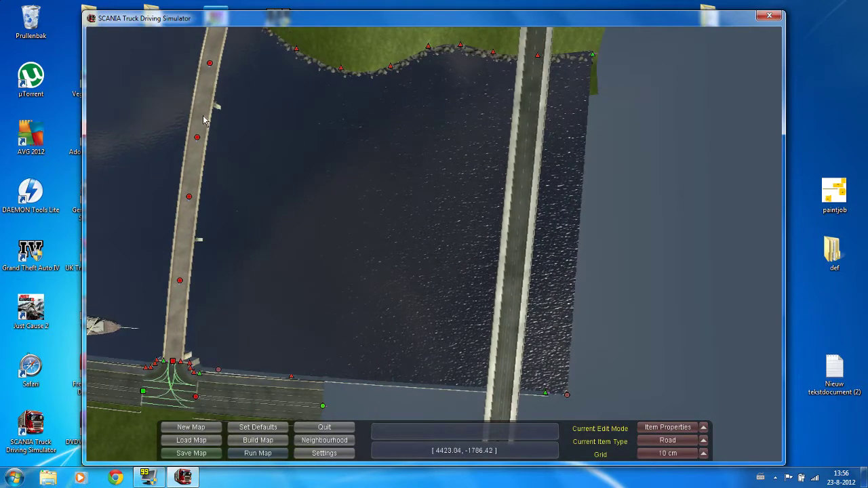
middle_click_drag(196, 267, 212, 366)
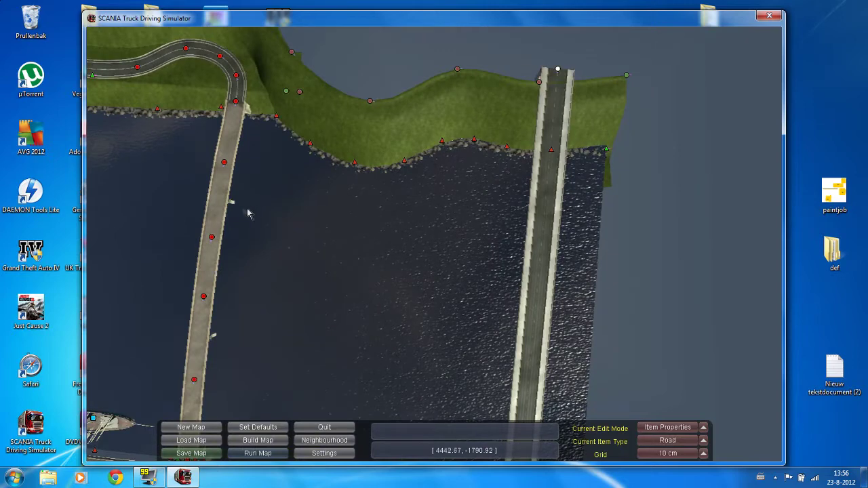
middle_click_drag(231, 332, 330, 181)
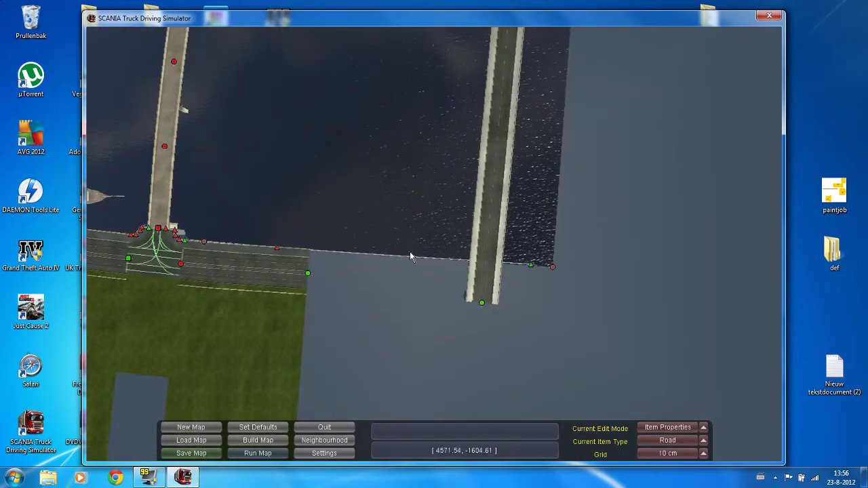
key("e")
middle_click_drag(475, 145, 436, 310)
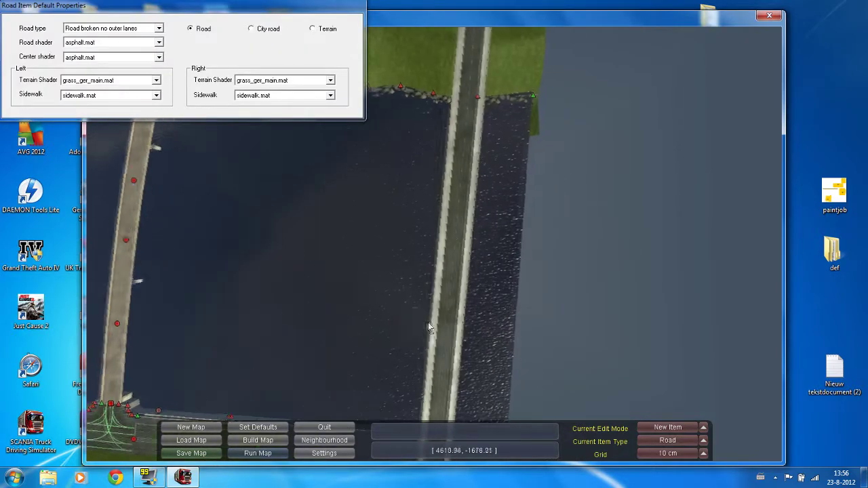
key("Up")
left_click(441, 162)
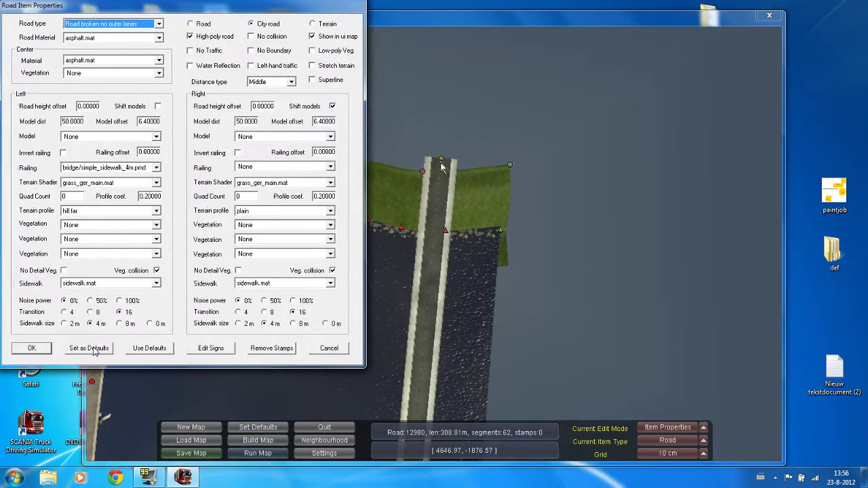
left_click(89, 348)
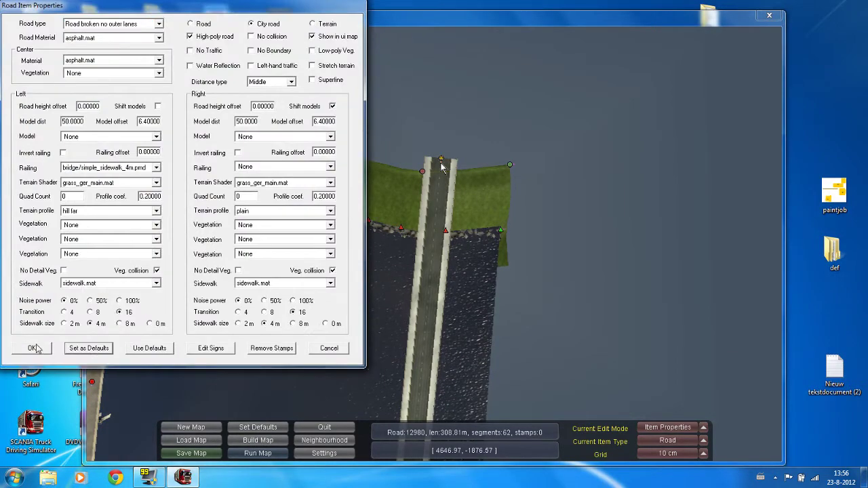
left_click(33, 347)
Extend the bridge with three short City road segments from its open end beyond the water
right_click_drag(384, 238, 377, 99)
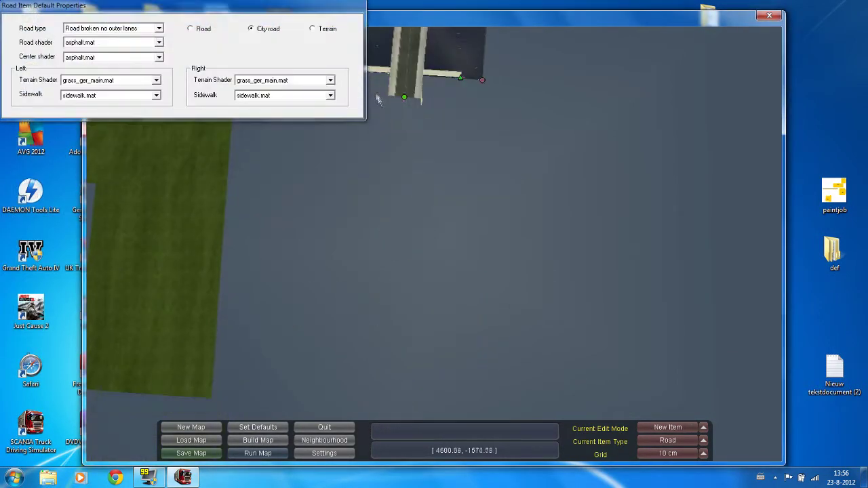
left_click(393, 190)
left_click(378, 298)
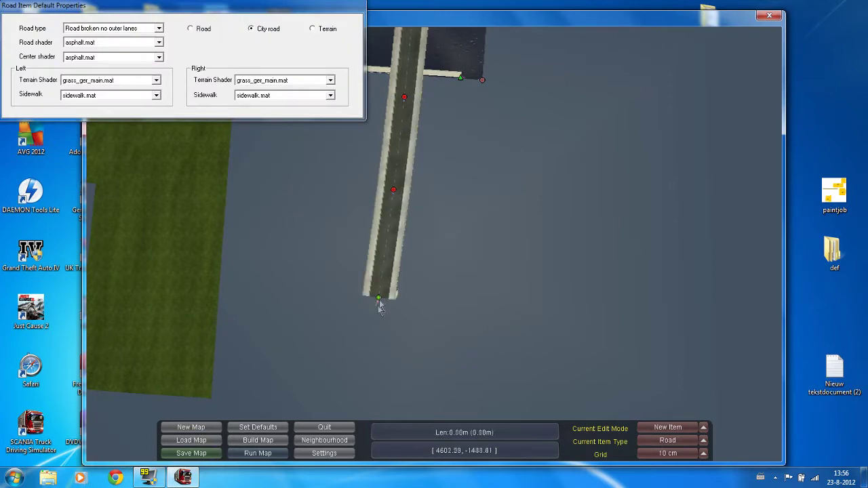
left_click(367, 350)
left_click(350, 72)
right_click_drag(395, 210, 397, 235)
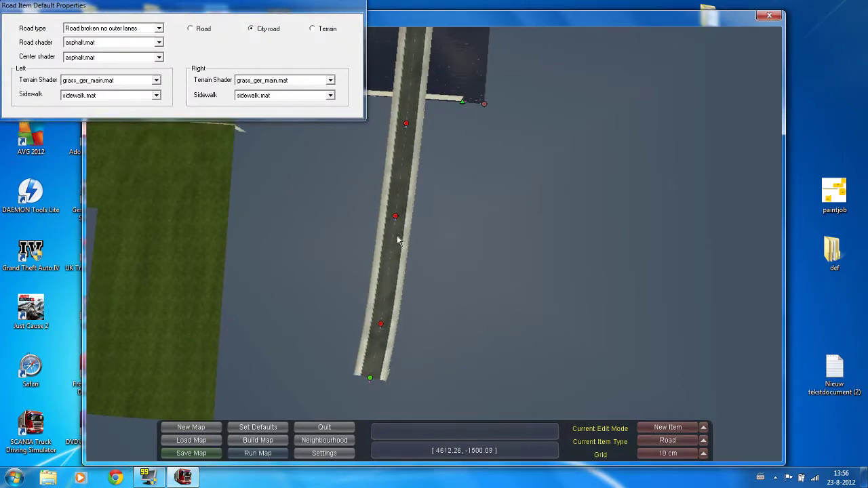
Move the node joining the original span and its first extension along the bridge toward the grassy bank
right_click_drag(377, 141, 367, 289)
key("m")
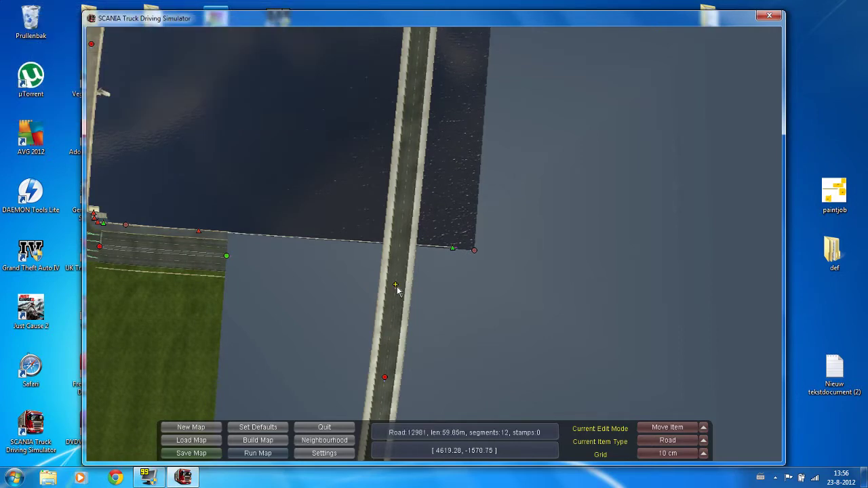
left_click_drag(396, 284, 404, 94)
right_click_drag(405, 95, 397, 285)
left_click_drag(396, 284, 415, 124)
right_click_drag(398, 183, 412, 46)
right_click_drag(406, 297, 404, 212)
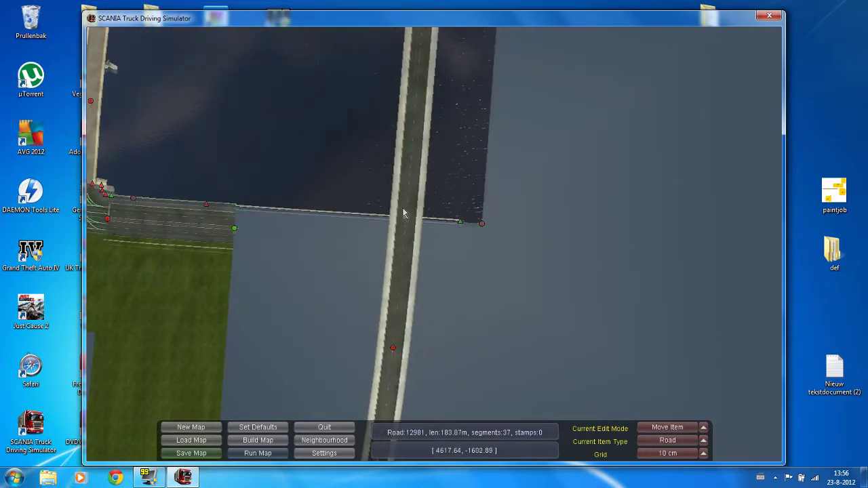
Move the two remaining joint nodes and the end node toward the bank, spreading the segments across the water
left_click_drag(396, 347, 408, 77)
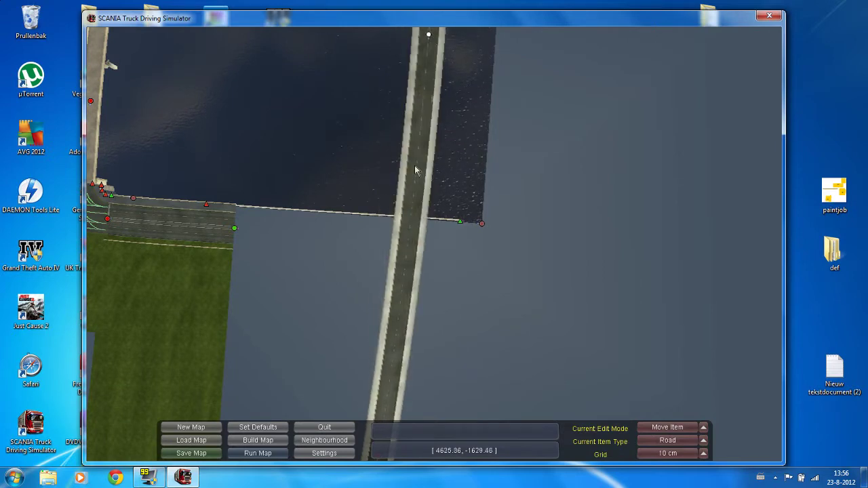
middle_click_drag(417, 170, 329, 305)
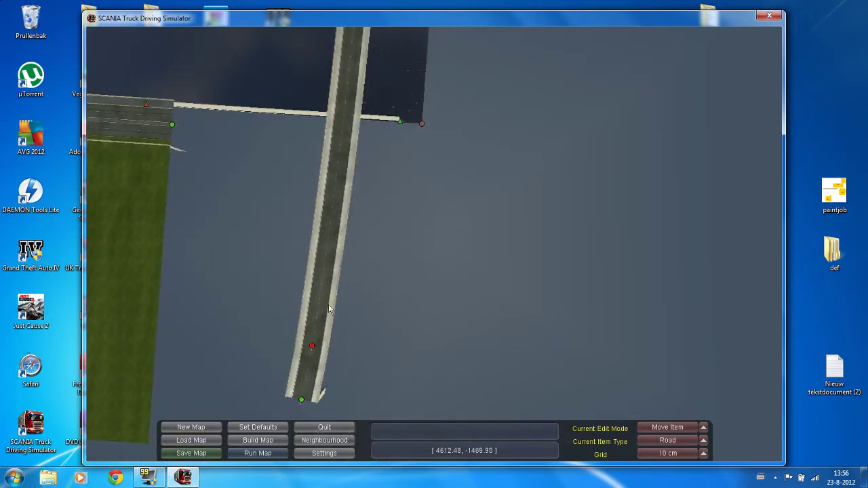
left_click_drag(315, 346, 361, 89)
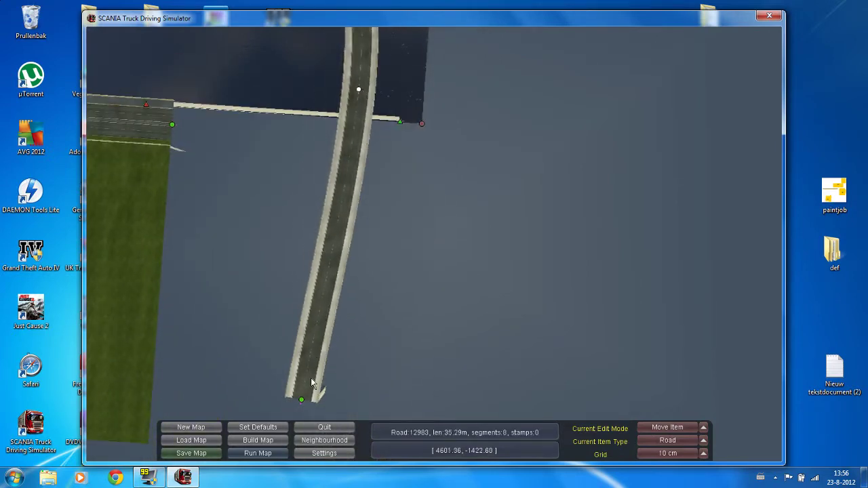
left_click_drag(313, 384, 352, 173)
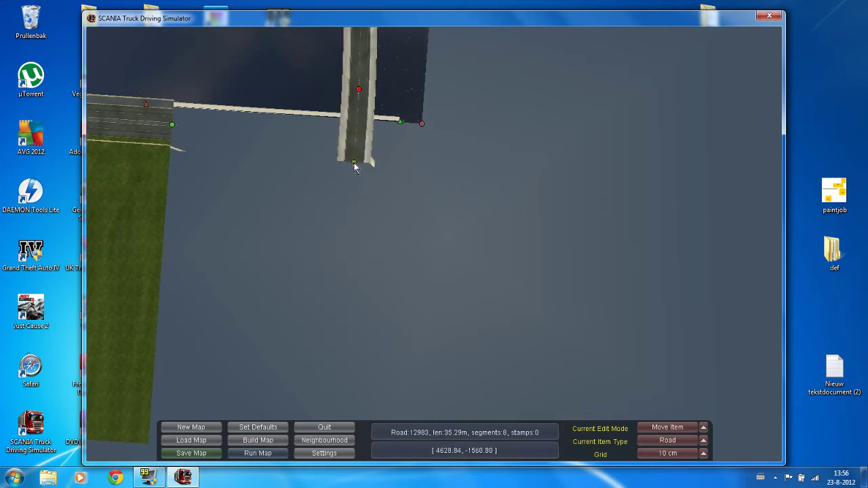
Nudge the bridge's joint and end nodes sideways into one straight line across the water
middle_click_drag(354, 167, 387, 244)
scroll(357, 310, "down", 4)
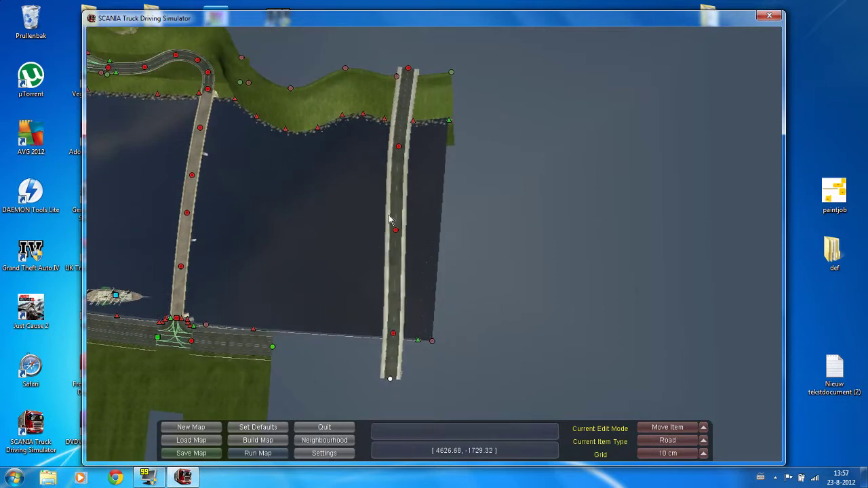
left_click_drag(402, 233, 397, 232)
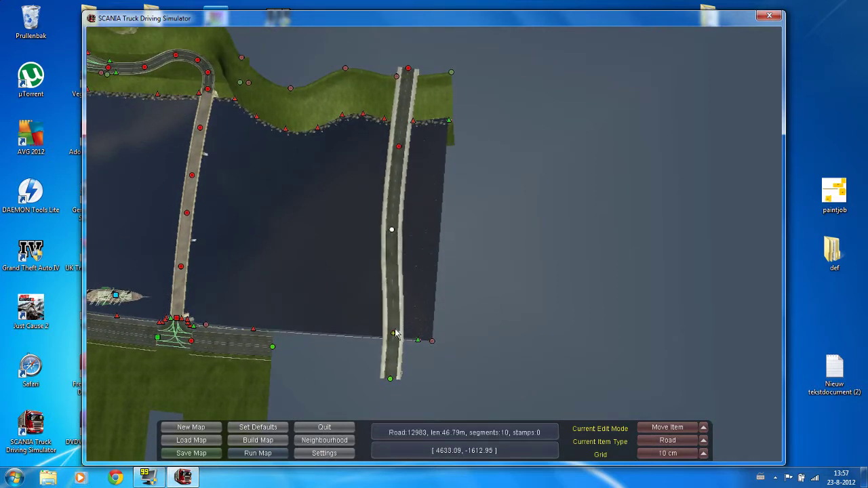
left_click_drag(397, 332, 387, 331)
left_click_drag(391, 385, 387, 385)
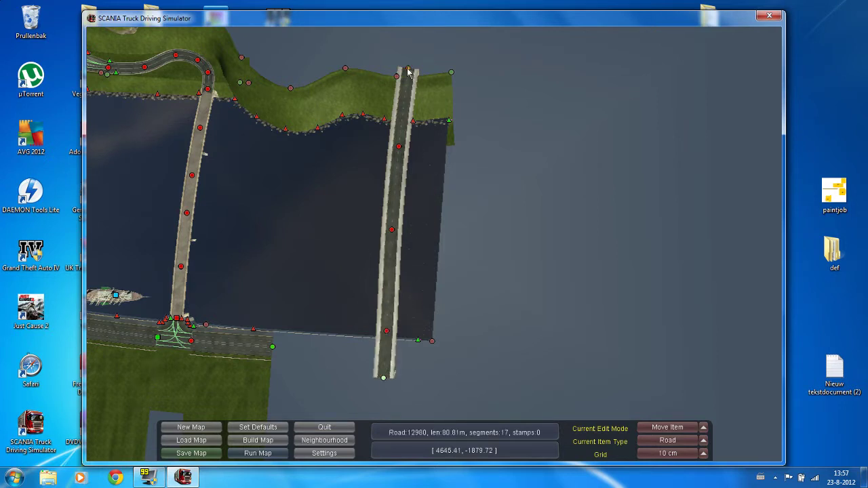
left_click_drag(408, 72, 405, 70)
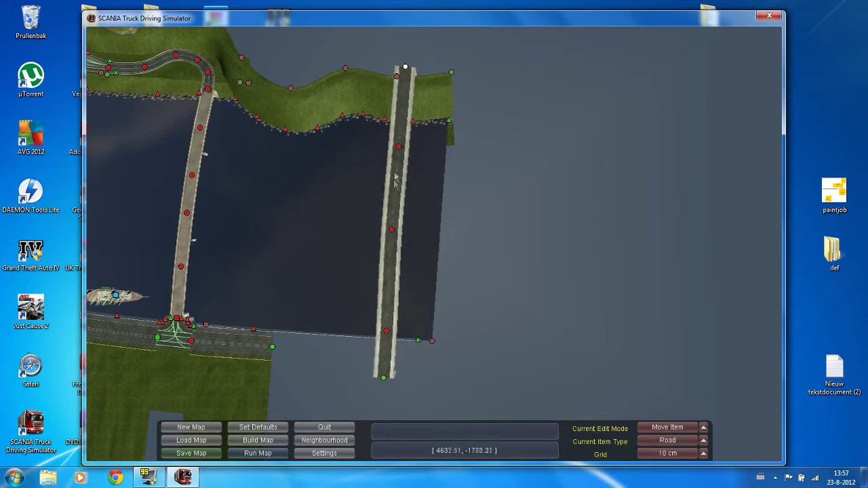
left_click(393, 229)
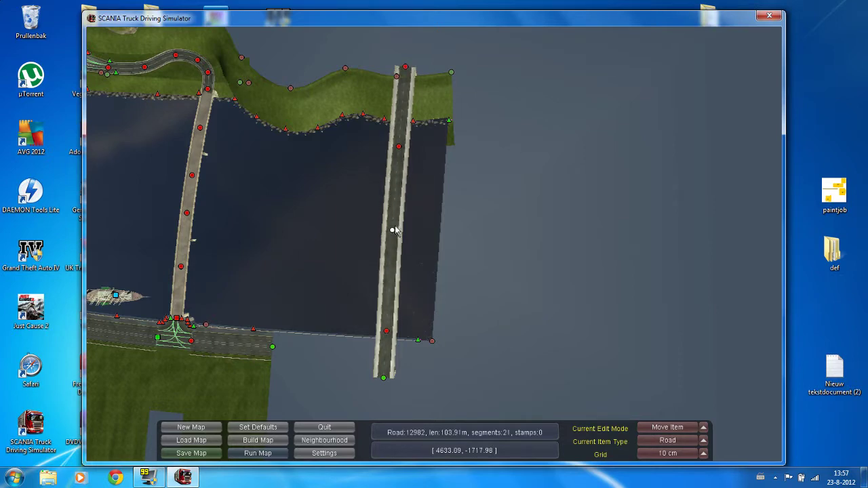
right_click_drag(393, 238, 467, 203)
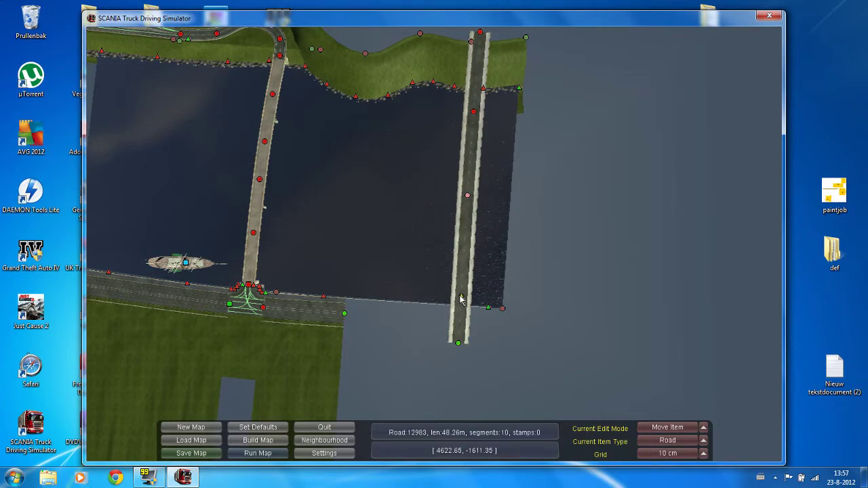
left_click_drag(459, 296, 461, 288)
Check the straightened bridge in the 3D view and return to the map
right_click_drag(459, 204, 454, 266)
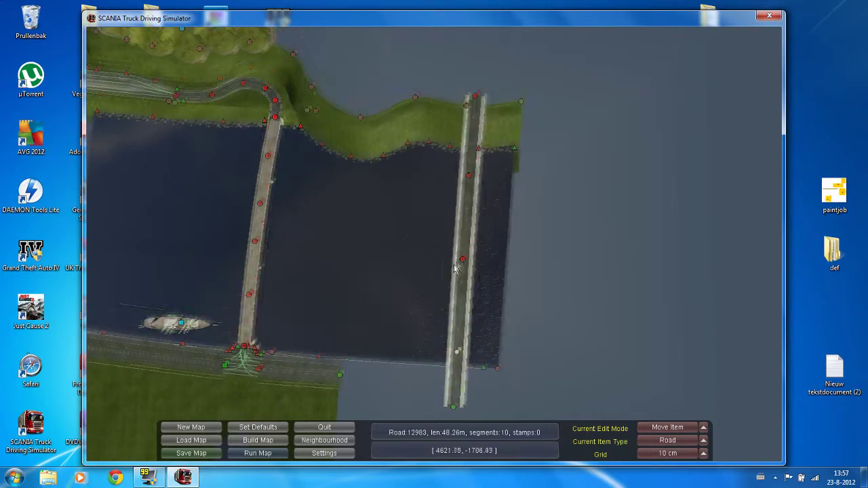
right_click_drag(438, 237, 477, 220)
key("space")
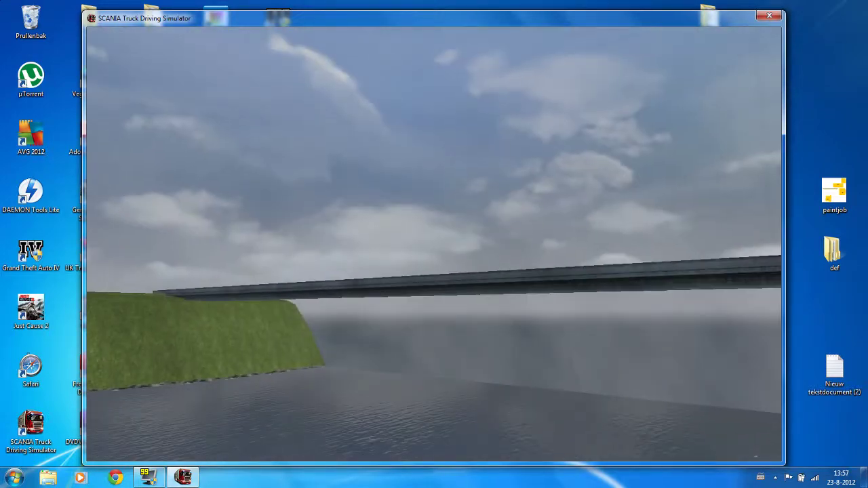
key("Tab")
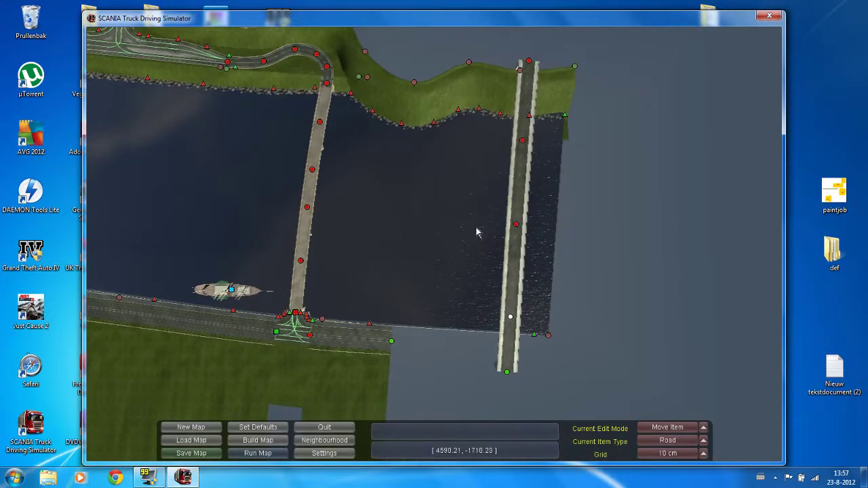
Assign the Pillar T_shaped model to the left side of the bridge segment at the middle node over the water
right_click_drag(512, 258, 501, 226)
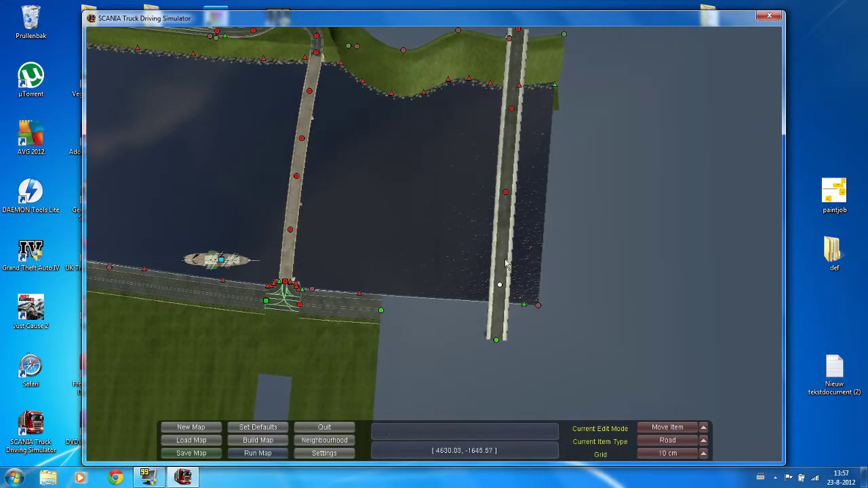
key("p")
left_click(507, 195)
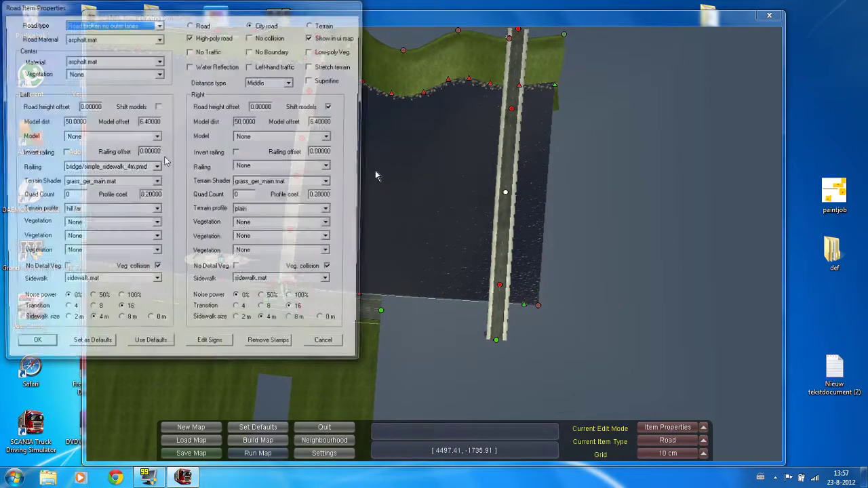
left_click(94, 138)
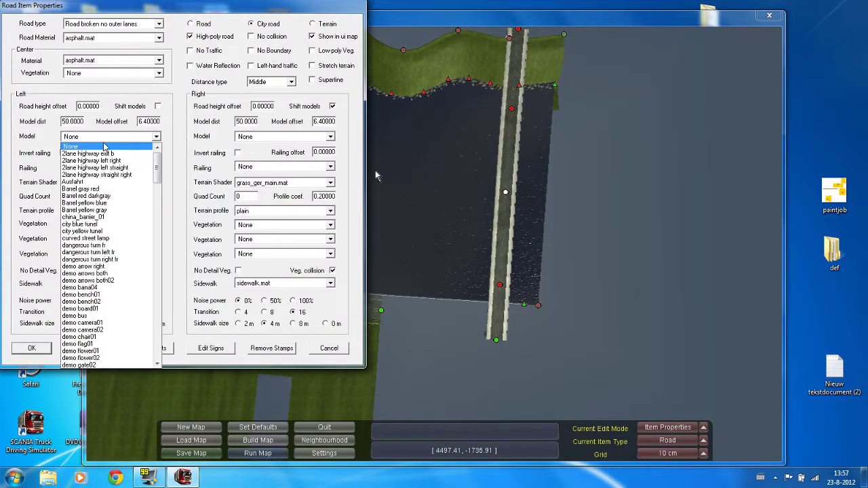
scroll(110, 230, "down", 12)
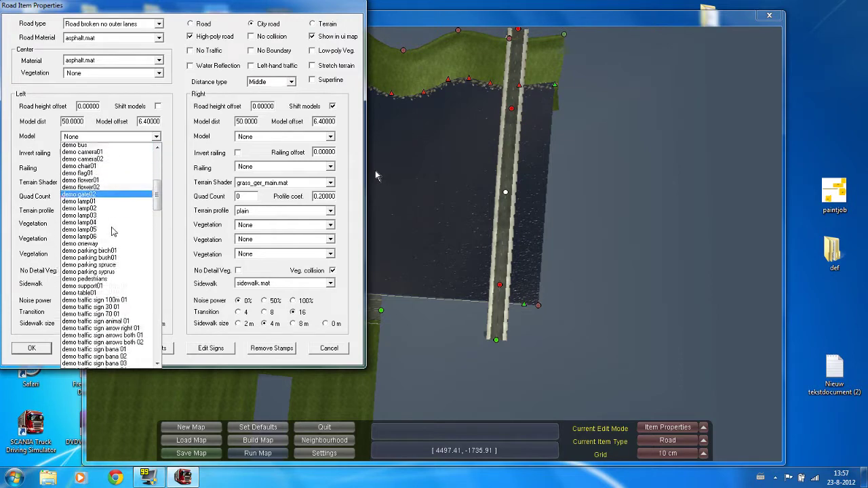
scroll(111, 234, "down", 15)
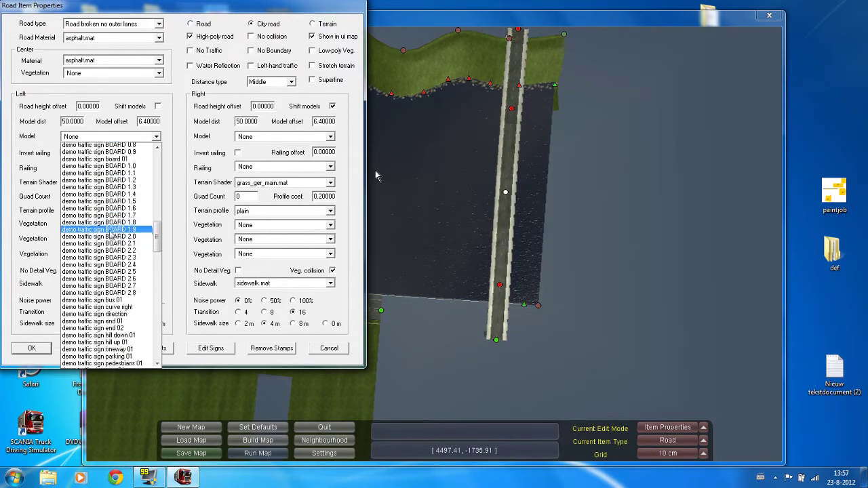
left_click(133, 139)
left_click(133, 139)
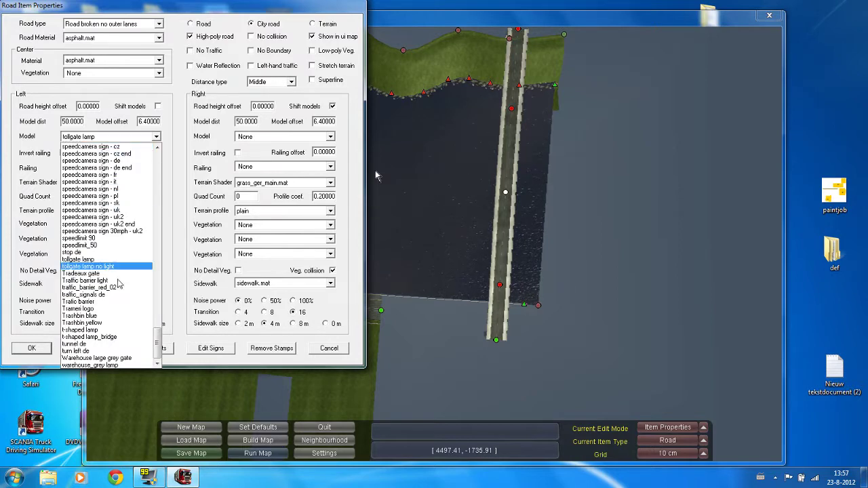
left_click_drag(157, 342, 155, 289)
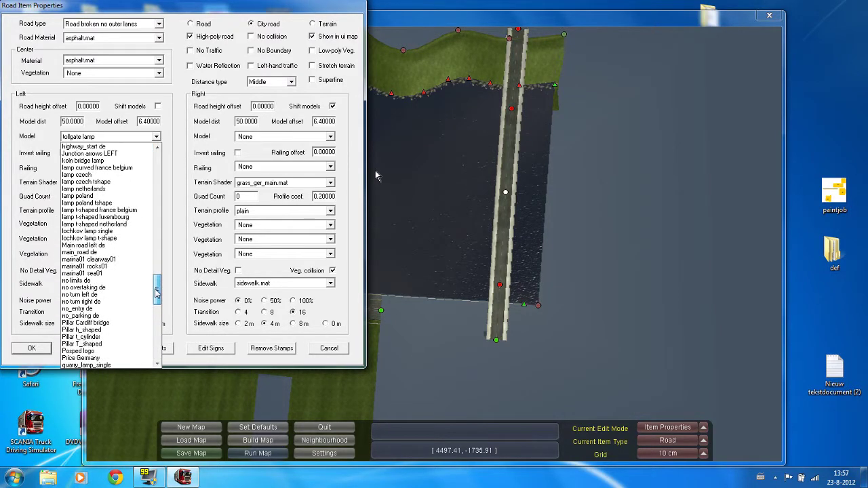
left_click(121, 323)
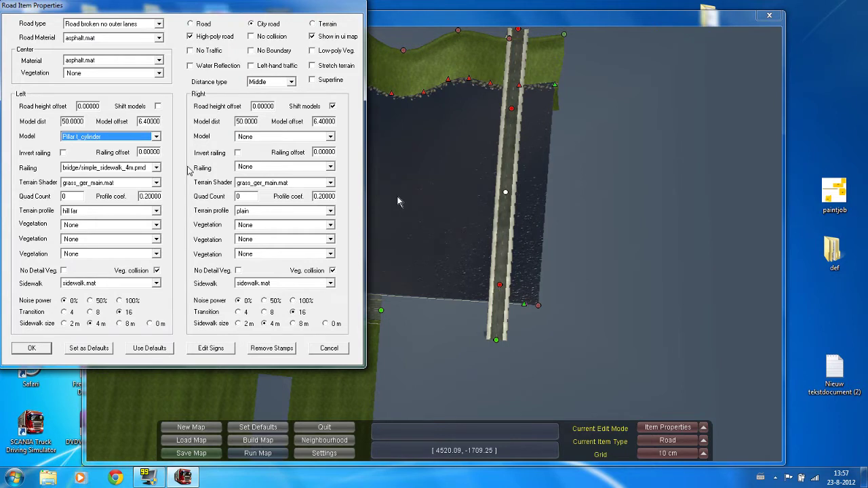
key("Down")
Set the segment's left model distance to 2 and model offset to 0, apply it, and check the pillars in 3D
key("shift+Tab")
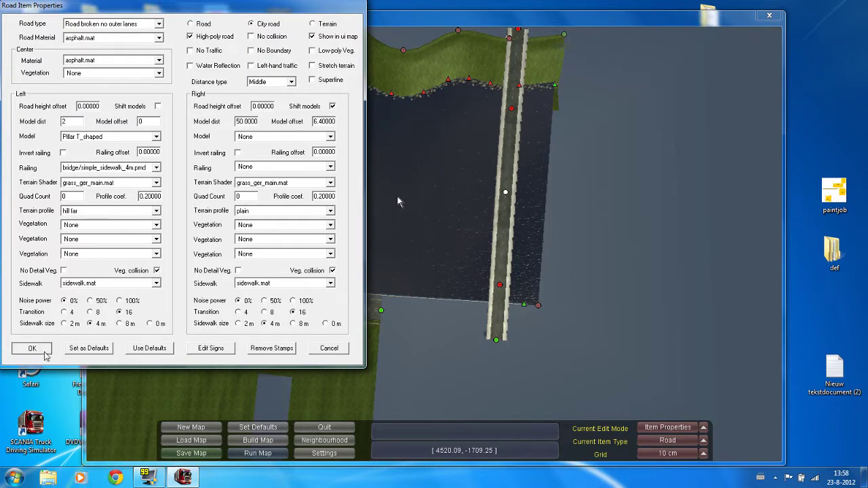
left_click(32, 350)
key("KP_6")
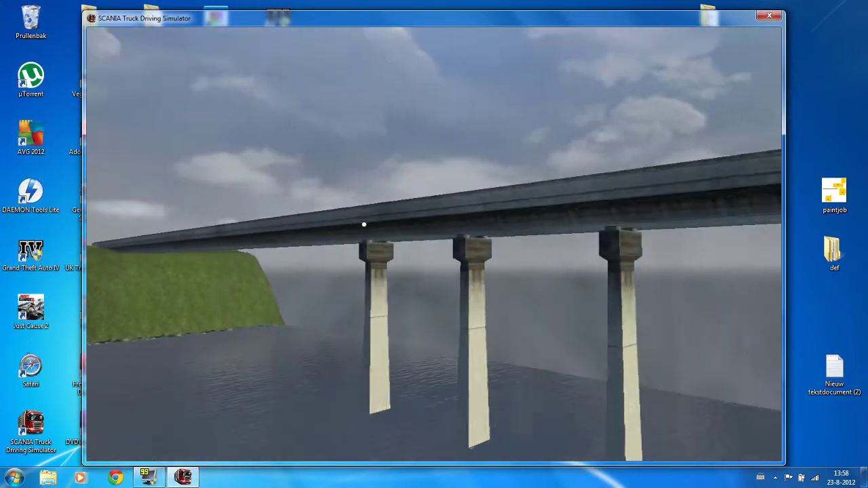
key("p")
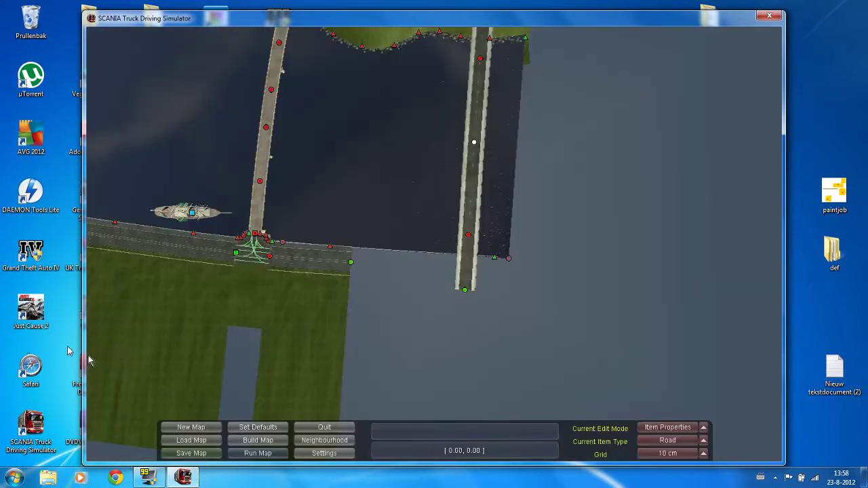
Set the same segment's left model distance to 50, apply it, and check the pillar spacing in 3D
right_click_drag(370, 211, 353, 287)
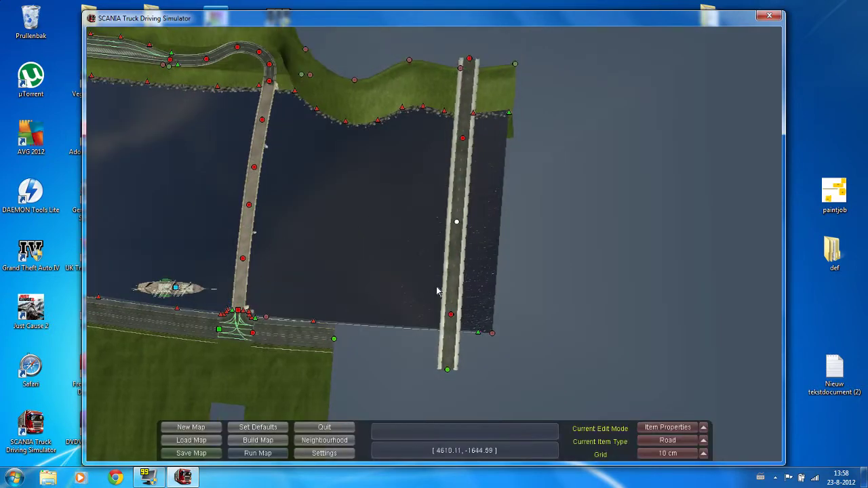
left_click(455, 229)
key("Tab")
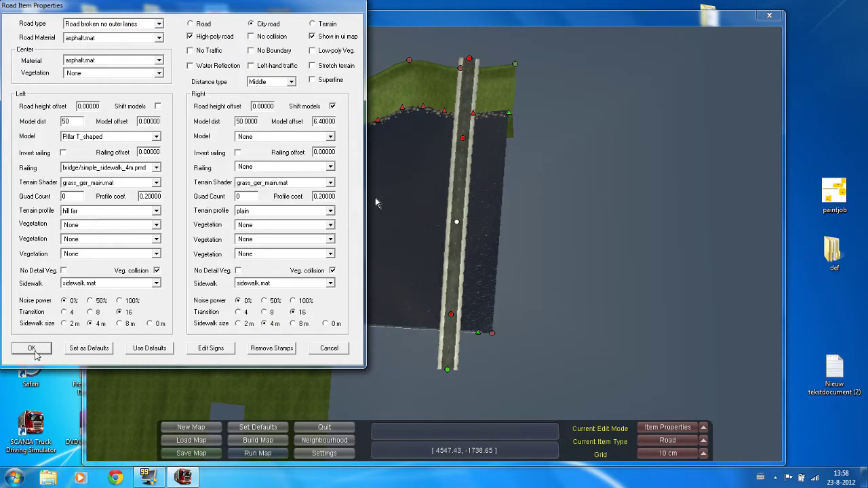
left_click(32, 348)
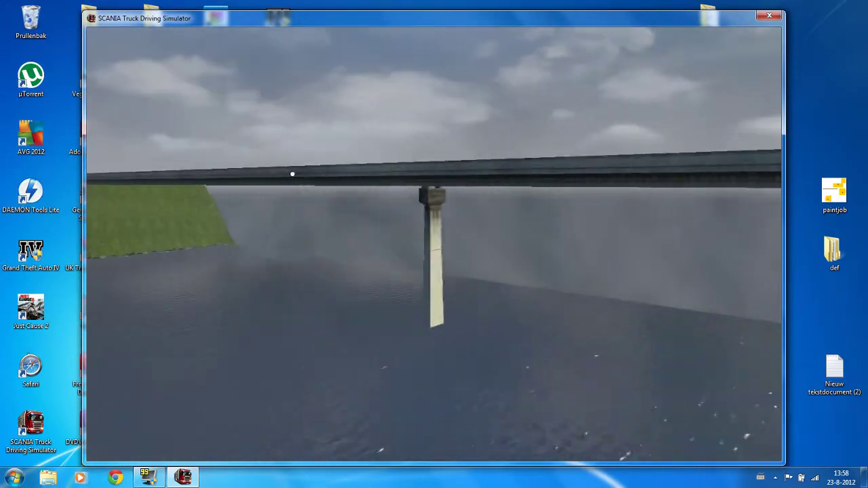
key("p")
Assign the Pillar T_shaped model to the left side of the next bridge segment nearer the grassy bank
right_click_drag(330, 257, 237, 353)
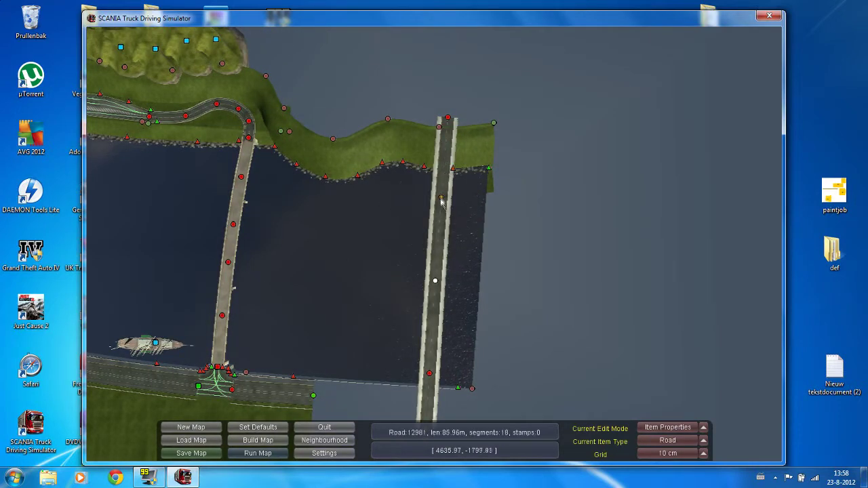
left_click(440, 197)
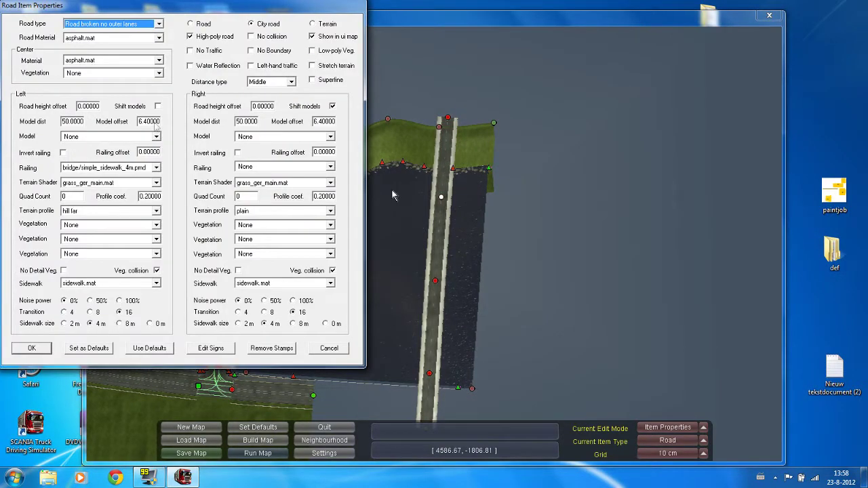
left_click(156, 136)
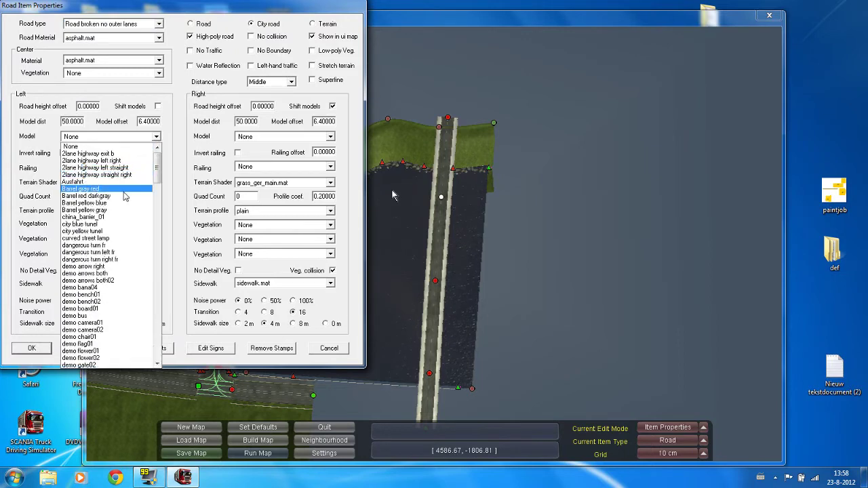
key("p")
scroll(119, 248, "down", 1)
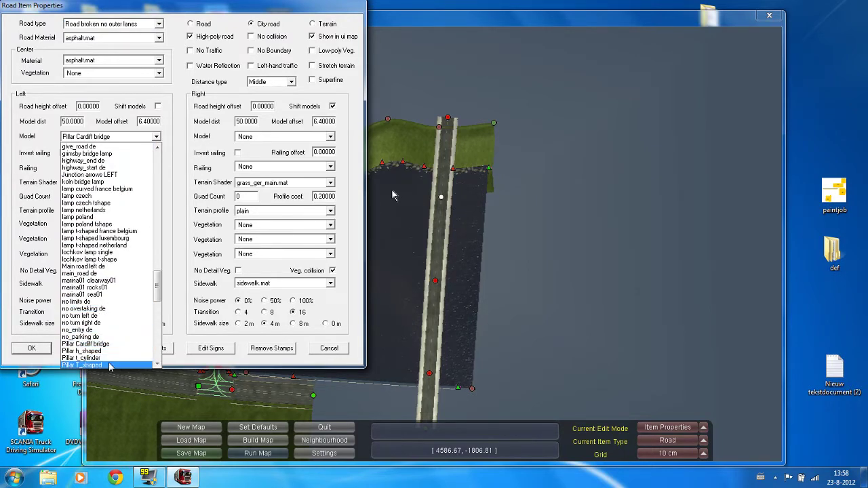
left_click(102, 364)
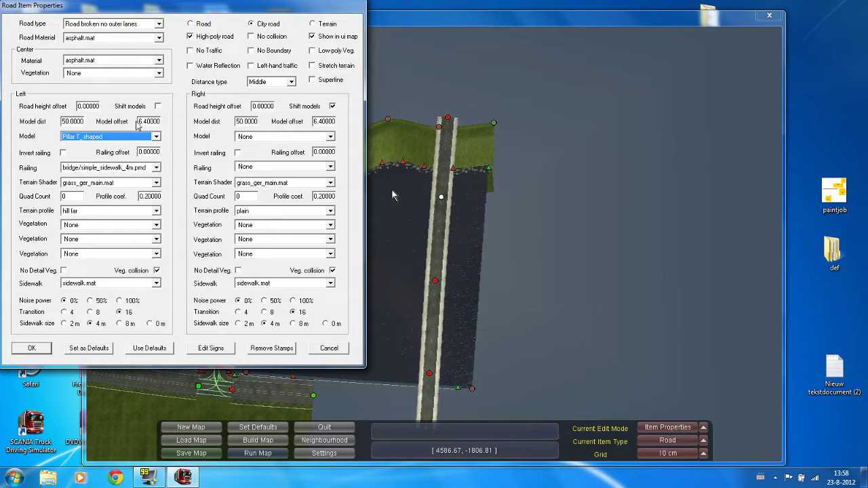
left_click(28, 349)
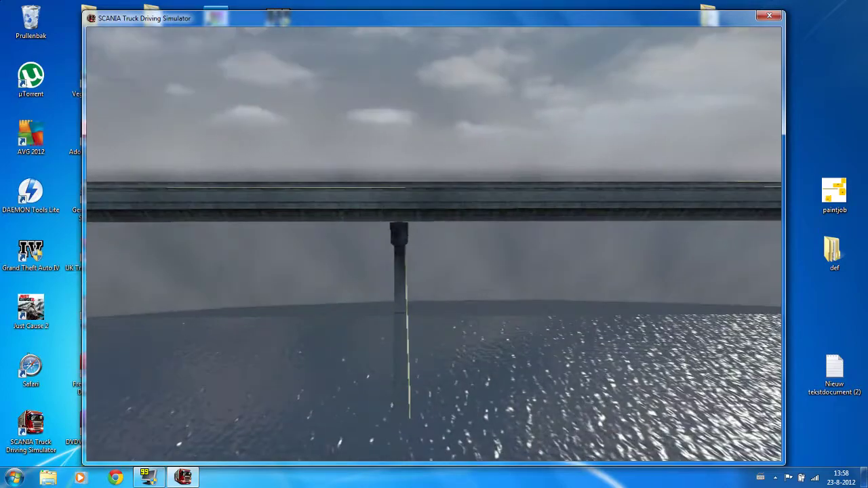
Inspect the pillars under both segments and the neighbouring bridge in the 3D view, and return to the map
key("KP_9")
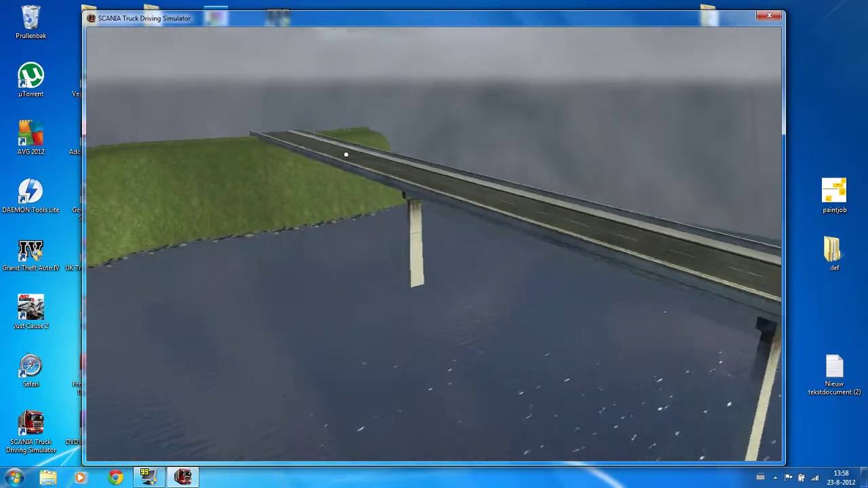
key("KP_5")
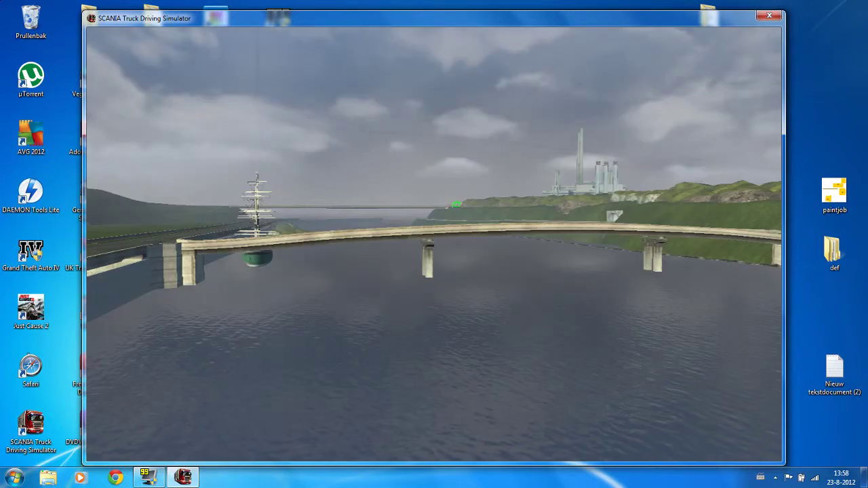
key("Escape")
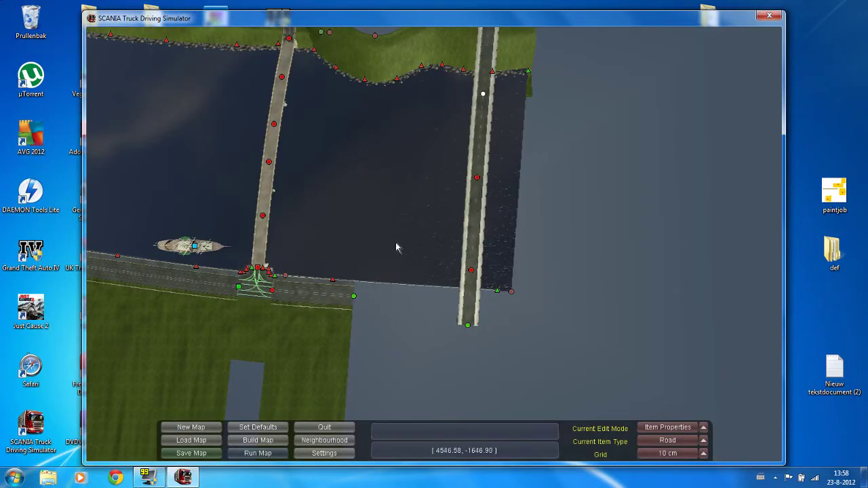
Raise the bridge's middle joint node in Height mode so the deck arches over the water
key("h")
right_click_drag(422, 253, 371, 261)
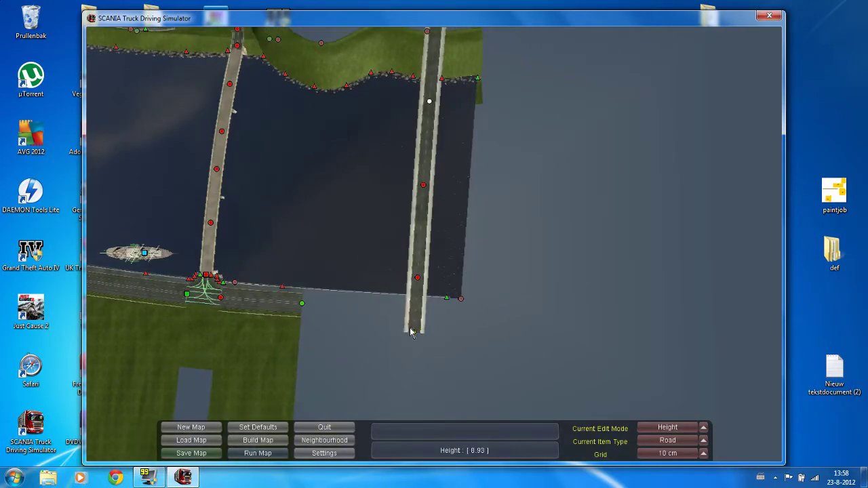
right_click_drag(411, 326, 389, 370)
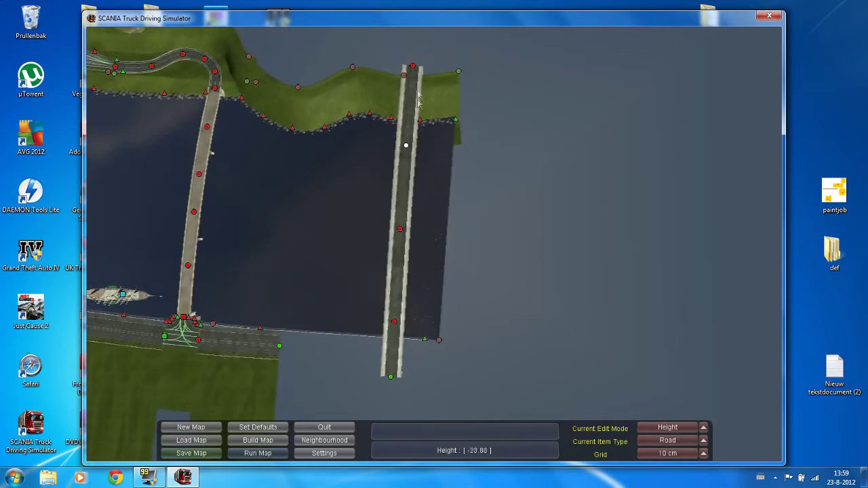
left_click(400, 229)
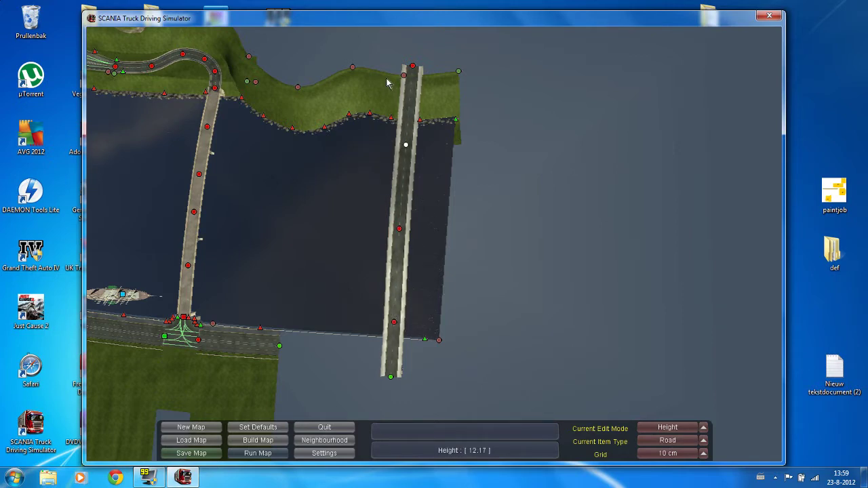
Inspect the arched bridge and its connection to the grassy bank in the 3D view, and return to the map
key("p")
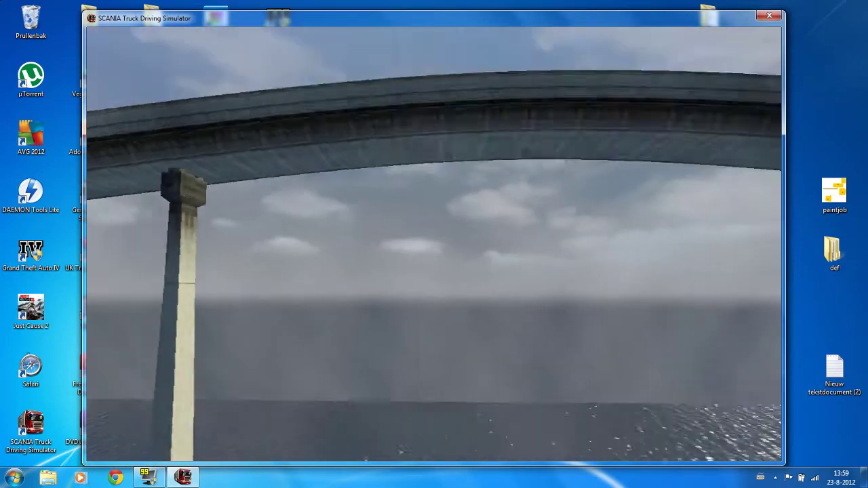
key("KP_5")
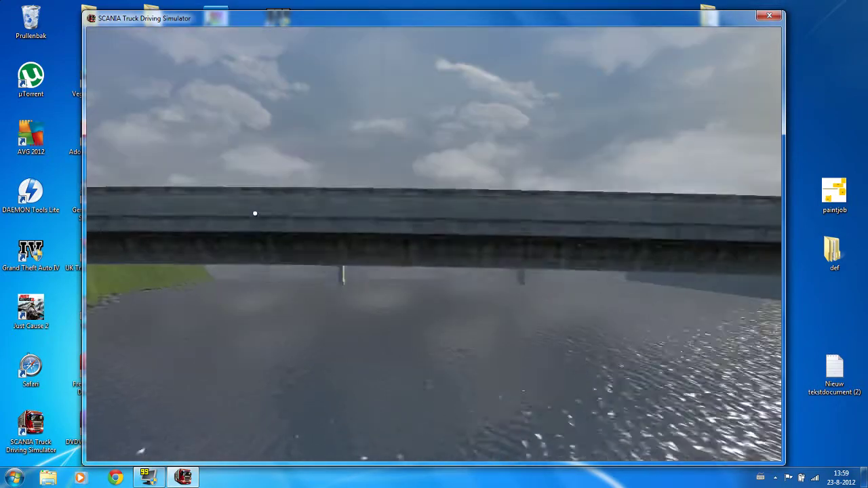
key("KP_8")
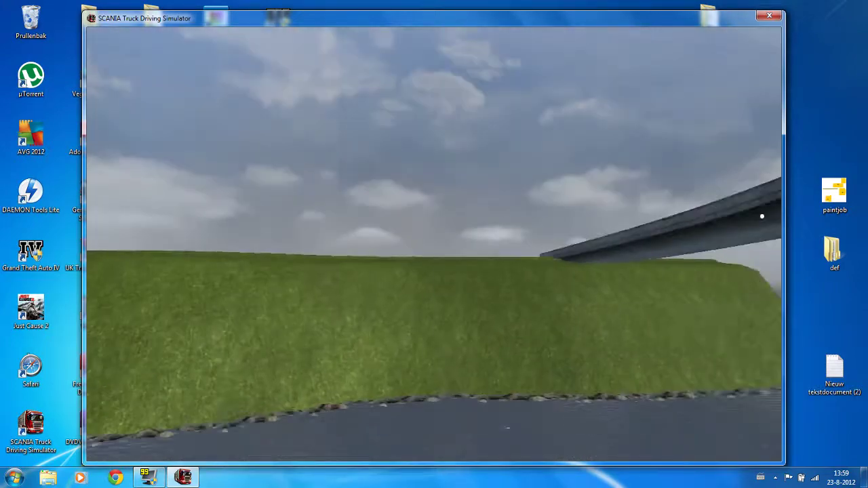
key("f")
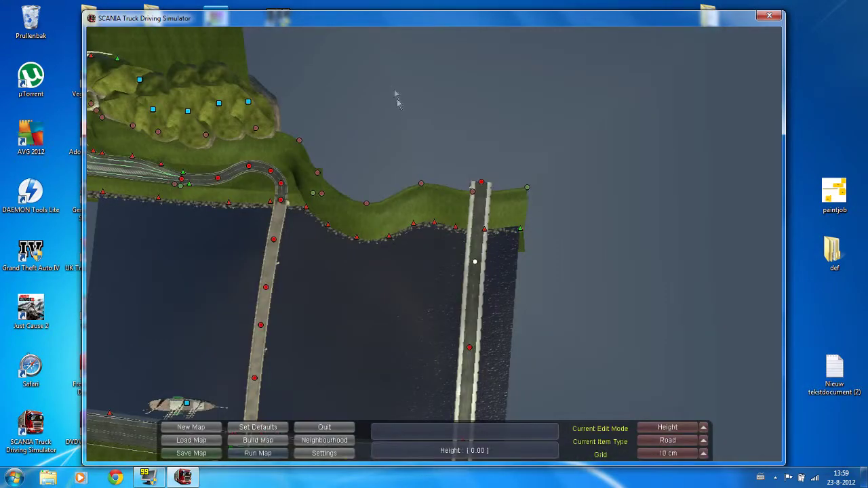
Prepare a new Buildings item with the scheme anti_noise 3 - glass for the bridge end at the grassy bank
key("Right")
key("Down")
key("b")
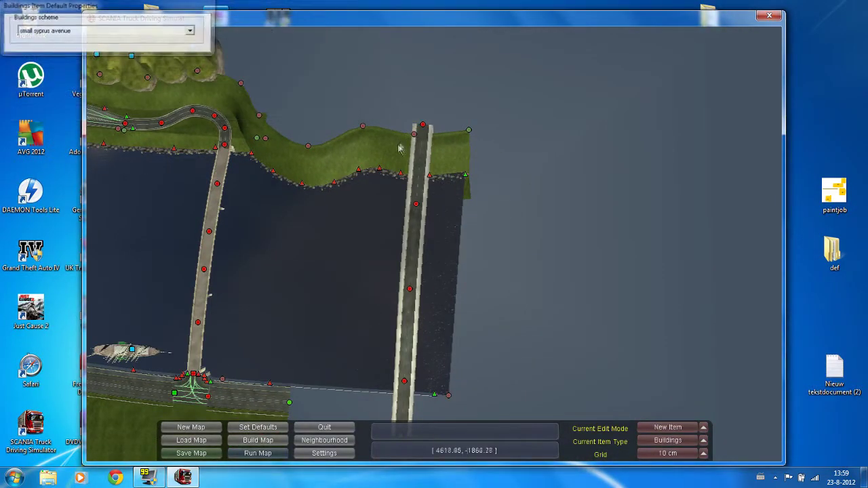
left_click(163, 31)
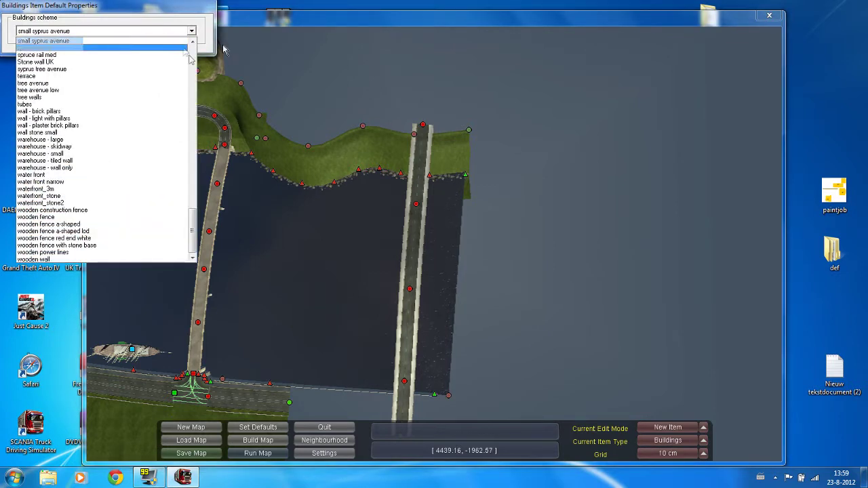
left_click_drag(192, 228, 194, 55)
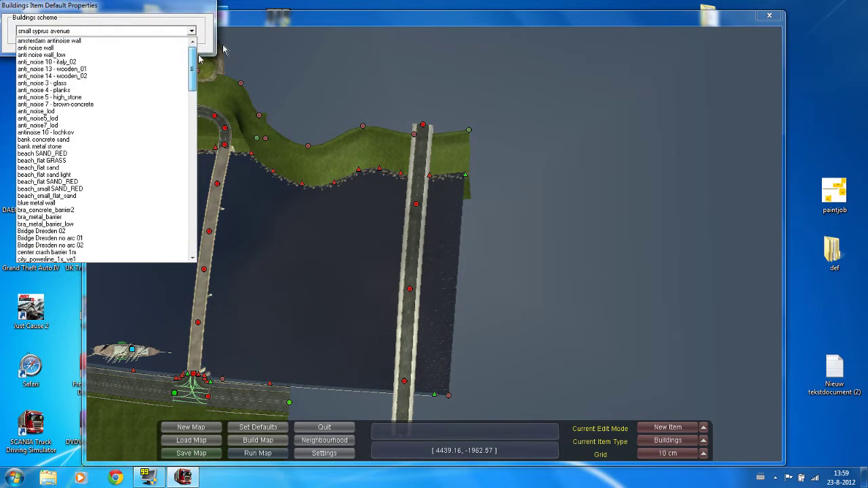
left_click(102, 82)
left_click(351, 125)
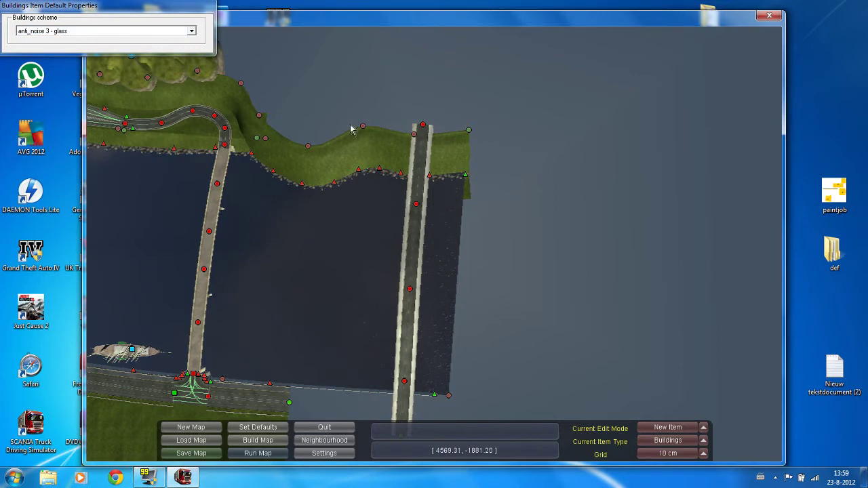
scroll(377, 148, "up", 3)
scroll(377, 148, "up", 3)
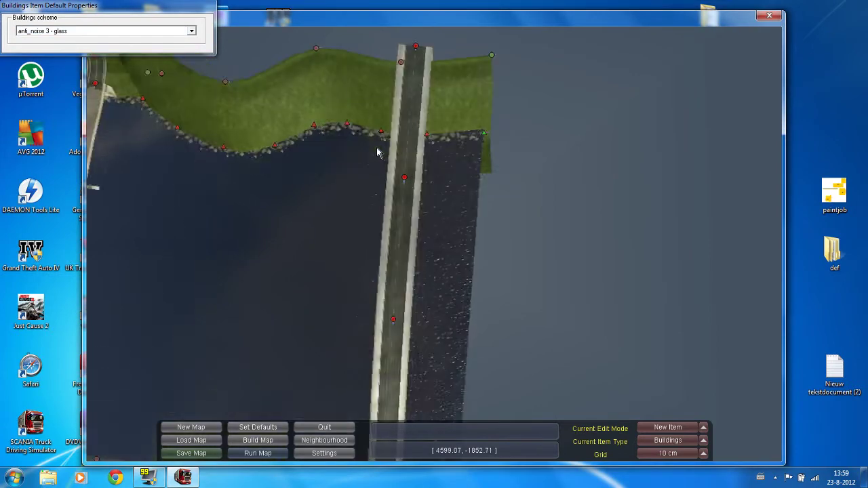
Place connected anti_noise 3 - glass barrier segments along the bridge's open-water side, from the grassy bank to the free end
right_click_drag(359, 135, 343, 228)
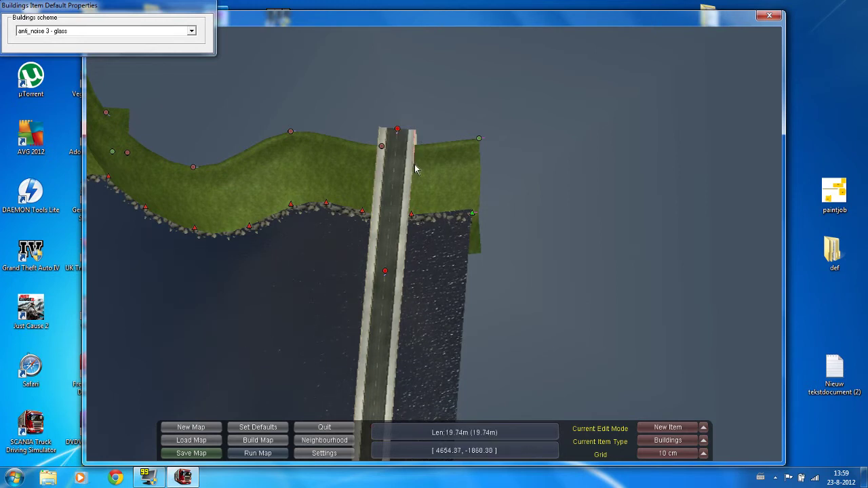
right_click_drag(407, 182, 409, 93)
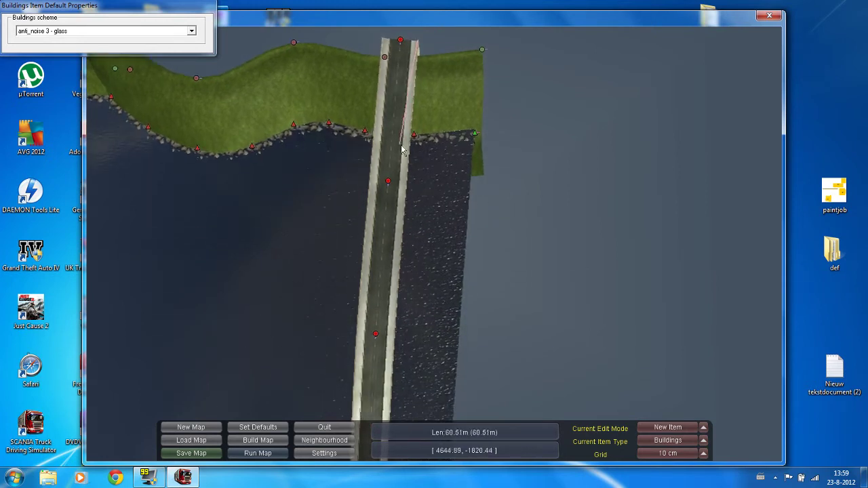
left_click(397, 182)
right_click_drag(408, 188, 388, 178)
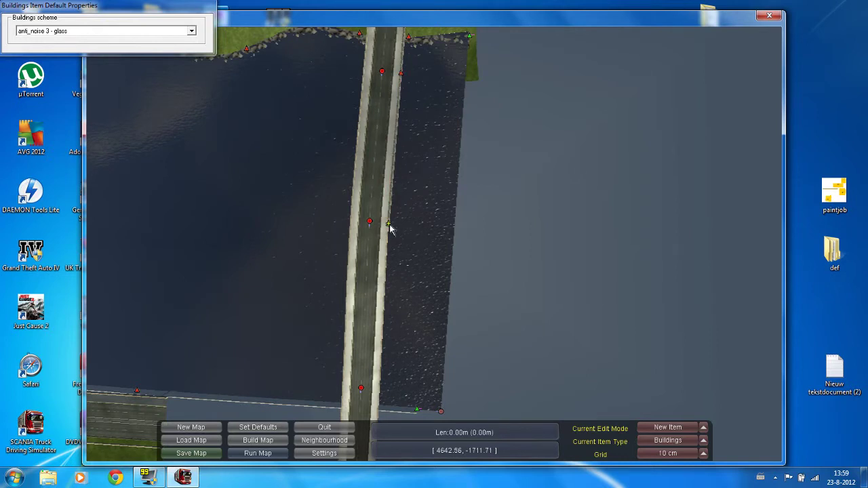
right_click_drag(390, 229, 379, 220)
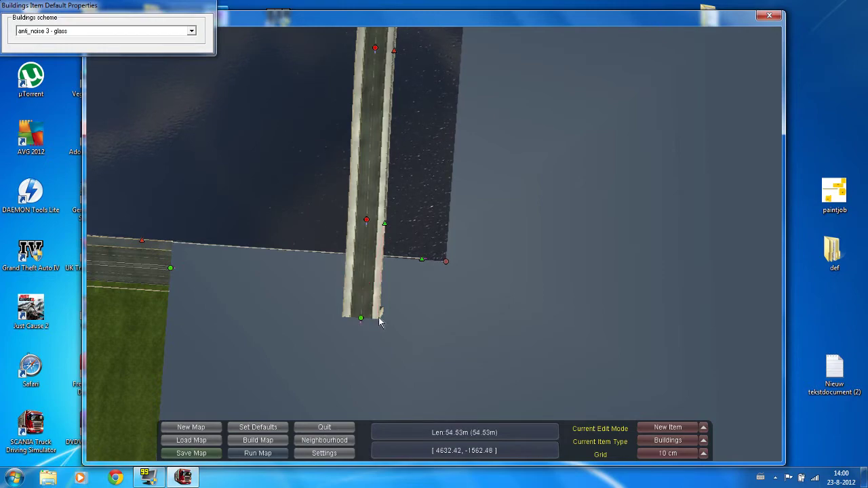
Inspect the glass noise barriers along the bridge deck from several viewpoints in the 3D view, and return to the map
key("p")
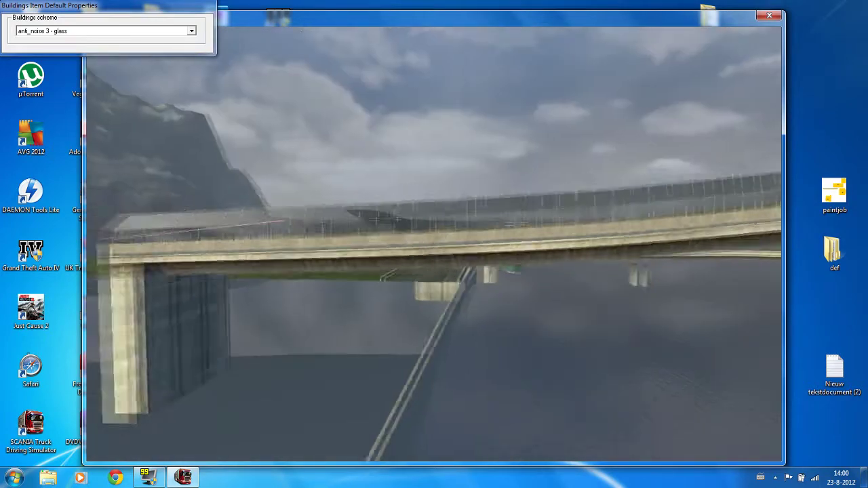
key("KP_8")
key("KP_8")
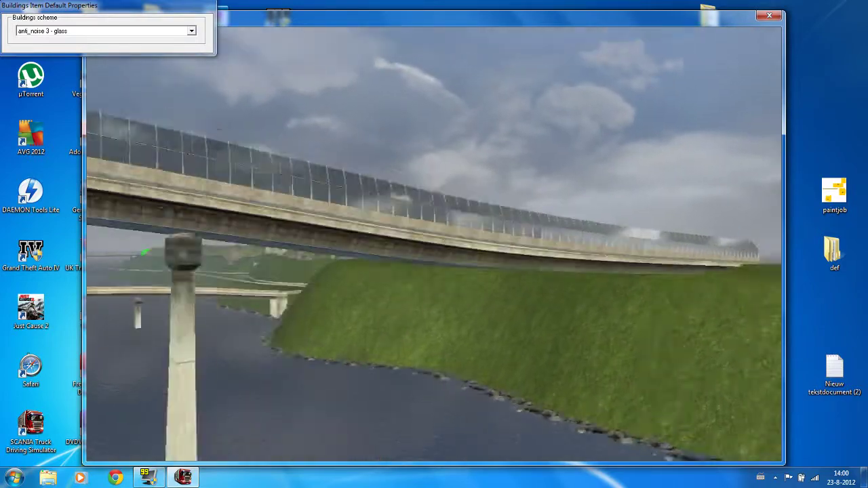
key("KP_8")
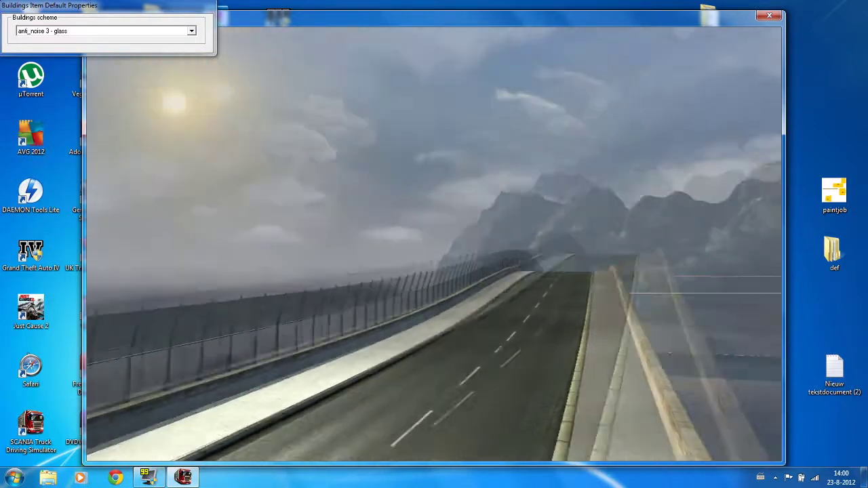
key("KP_8")
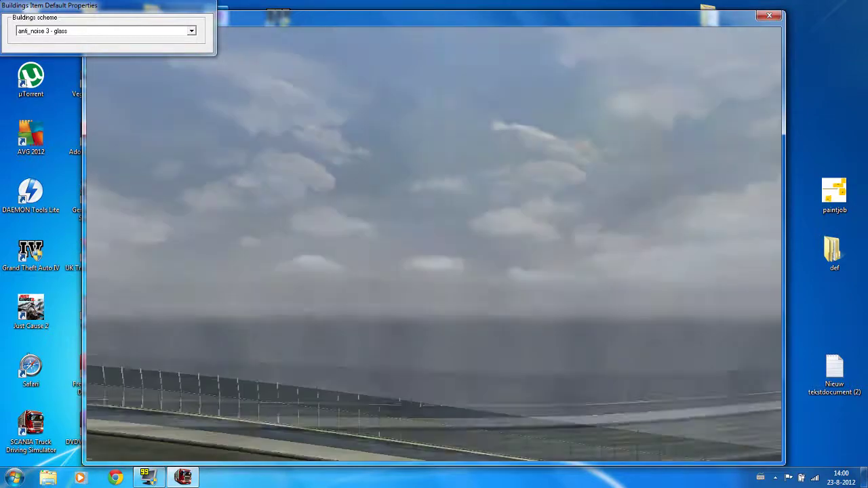
key("KP_5")
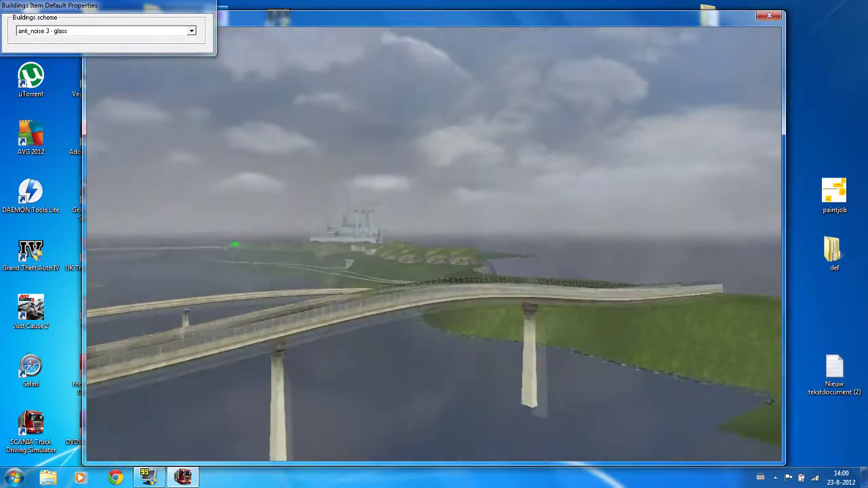
key("KP_4")
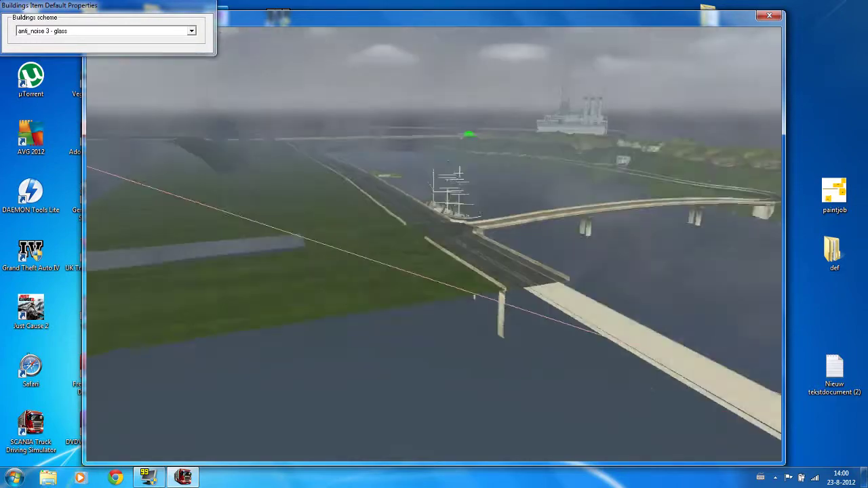
key("KP_4")
key("KP_4")
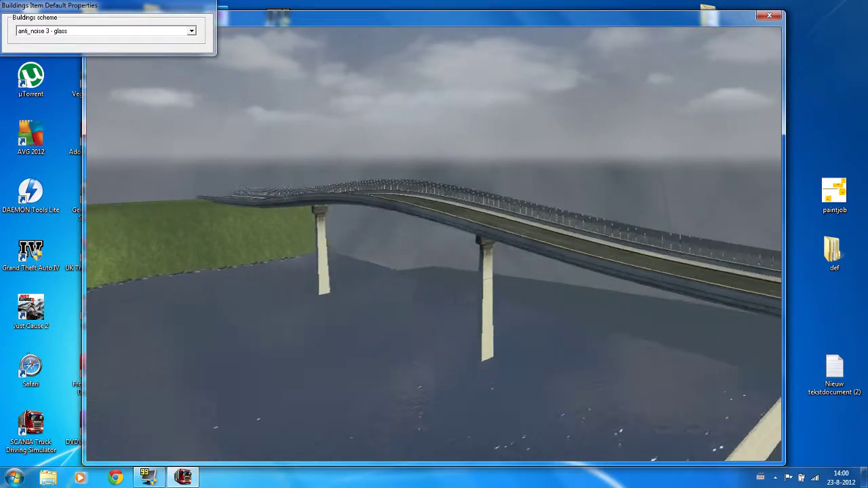
key("KP_8")
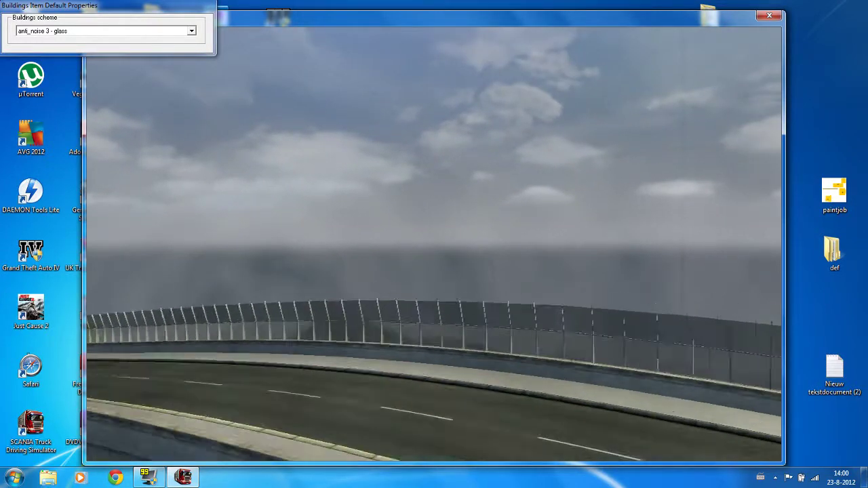
key("p")
Delete the last glass noise barrier segment at the bridge's free end
right_click_drag(428, 288, 373, 126)
left_click(434, 305)
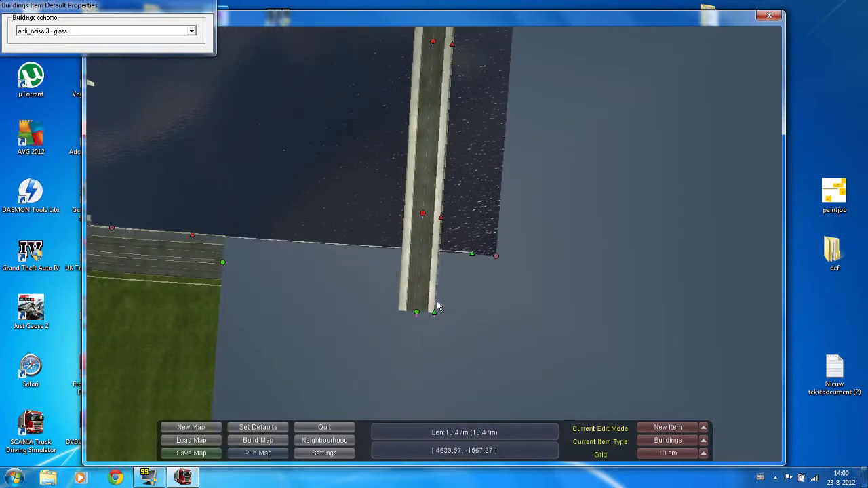
right_click_drag(415, 230, 419, 247)
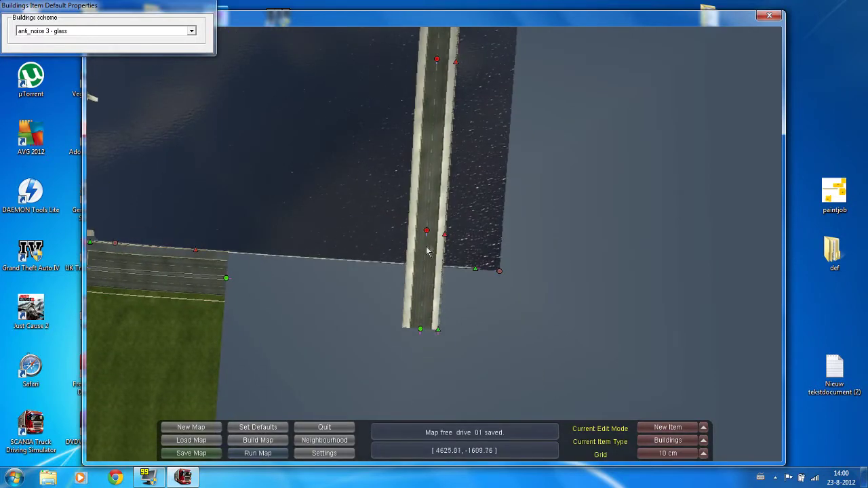
key("d")
left_click(445, 236)
right_click_drag(448, 128, 435, 178)
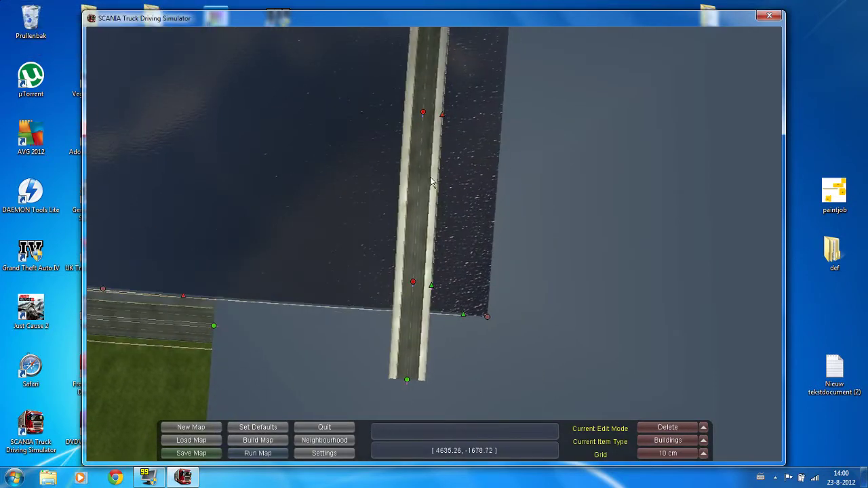
Set the right railing of the bridge segment over the water nearest the free end to tunnel/small_road_tunnel.pmd and apply the properties
key("p")
left_click(426, 113)
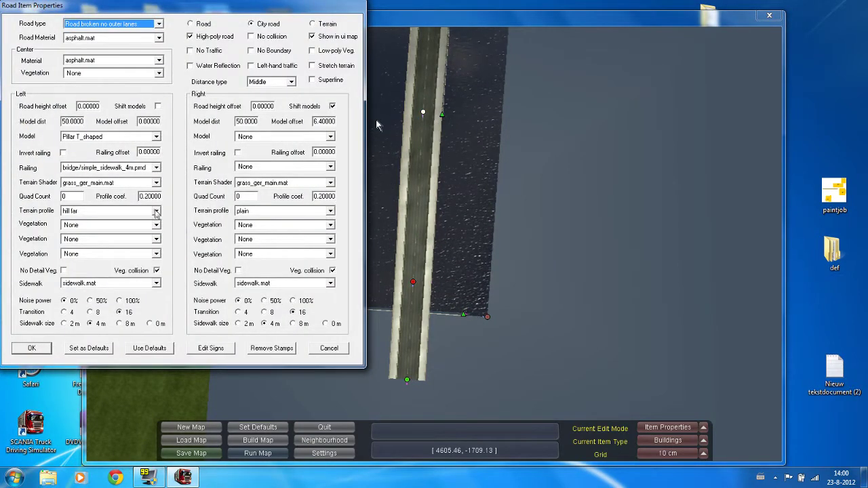
left_click(258, 167)
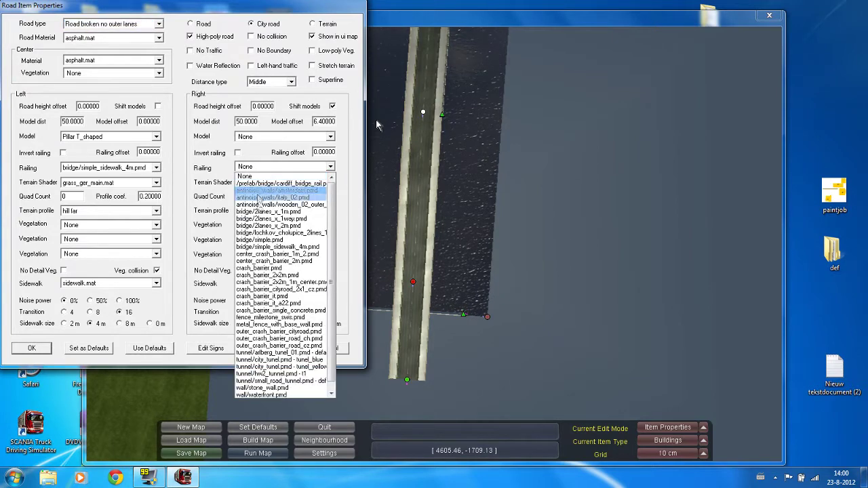
key("t")
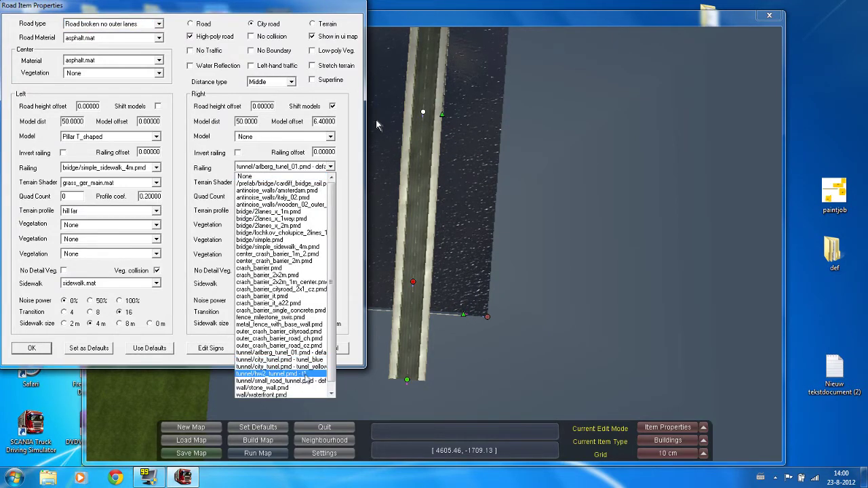
left_click(307, 374)
key("Down")
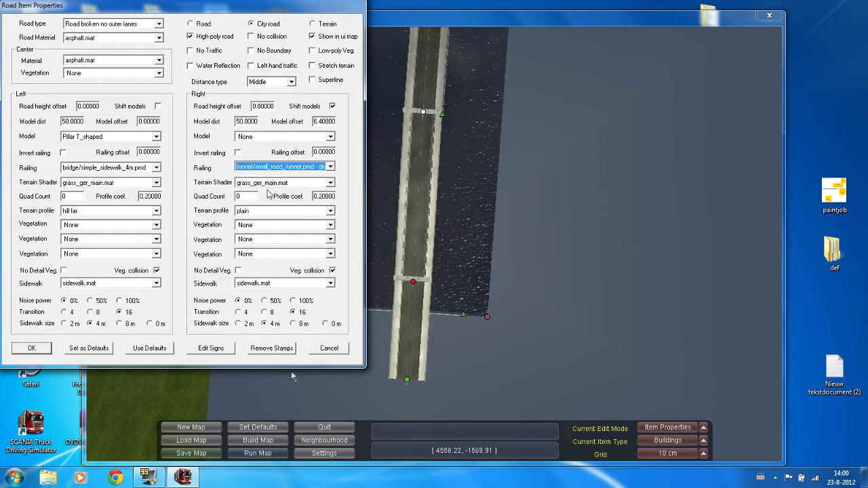
left_click(33, 347)
Inspect the roads and surrounding terrain in the 3D view
key("p")
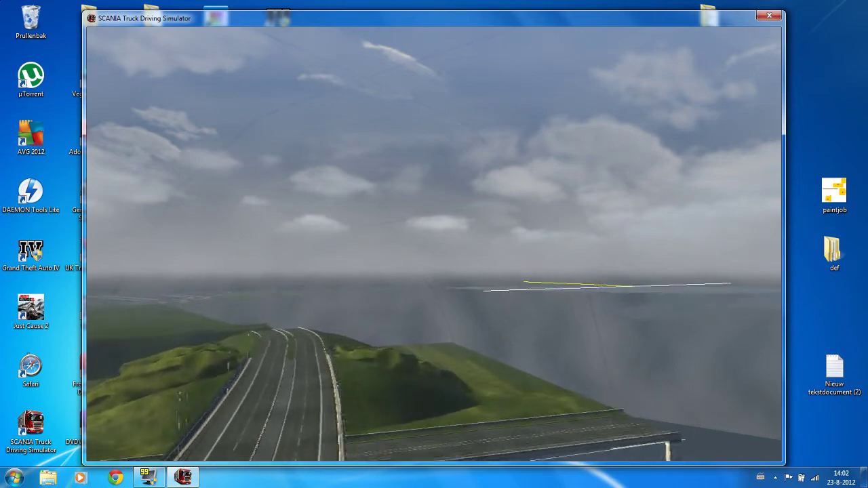
key("KP_8")
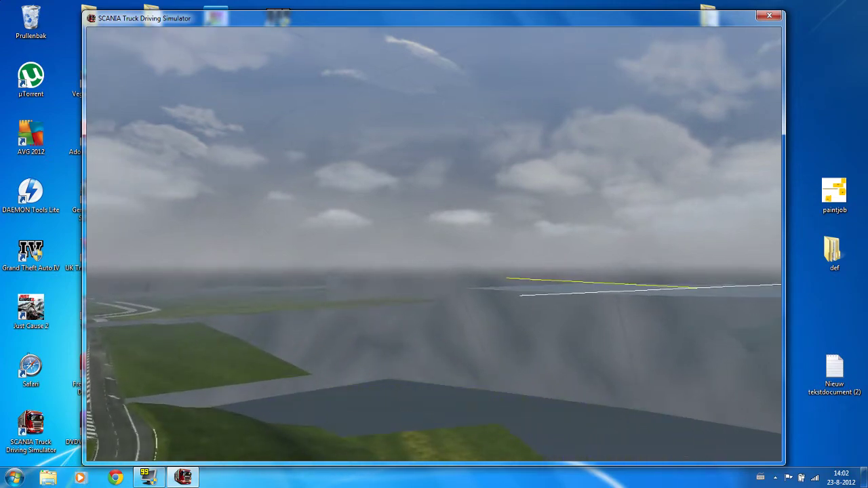